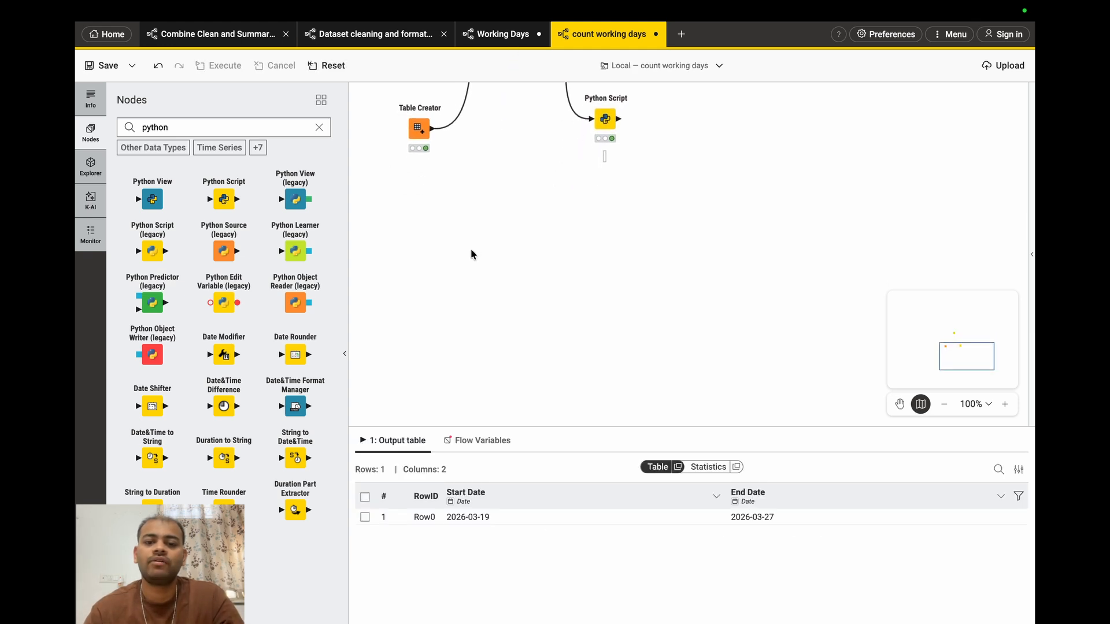
Step: Inspect the Table Creator's dates and the Python Script node's code and output table
click(414, 131)
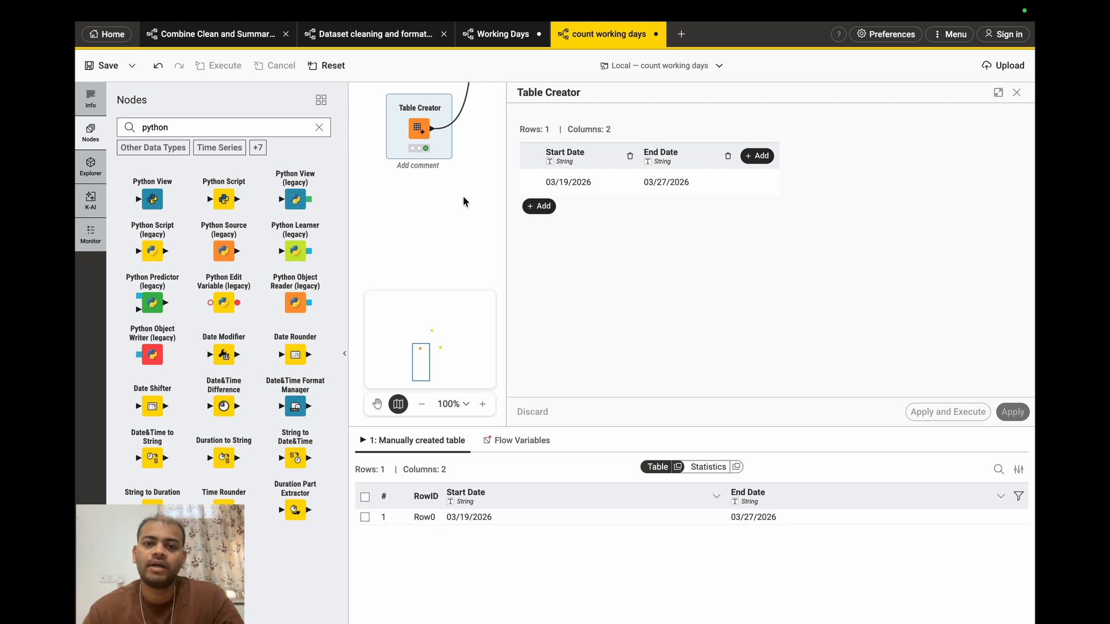
scroll(461, 195, right, 3)
scroll(461, 194, up, 1)
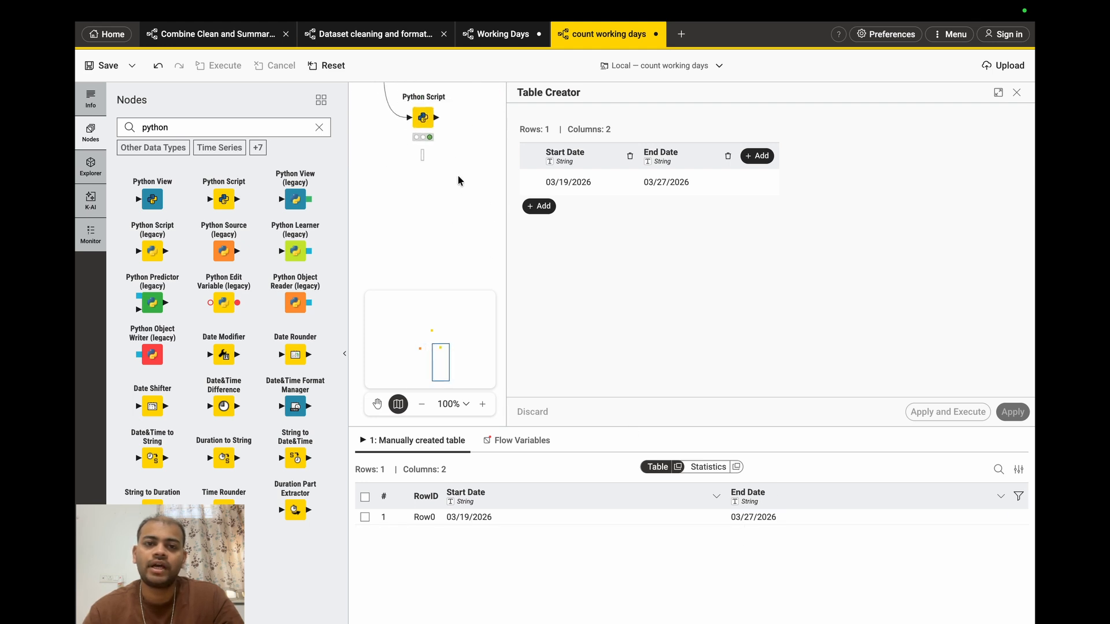
click(424, 118)
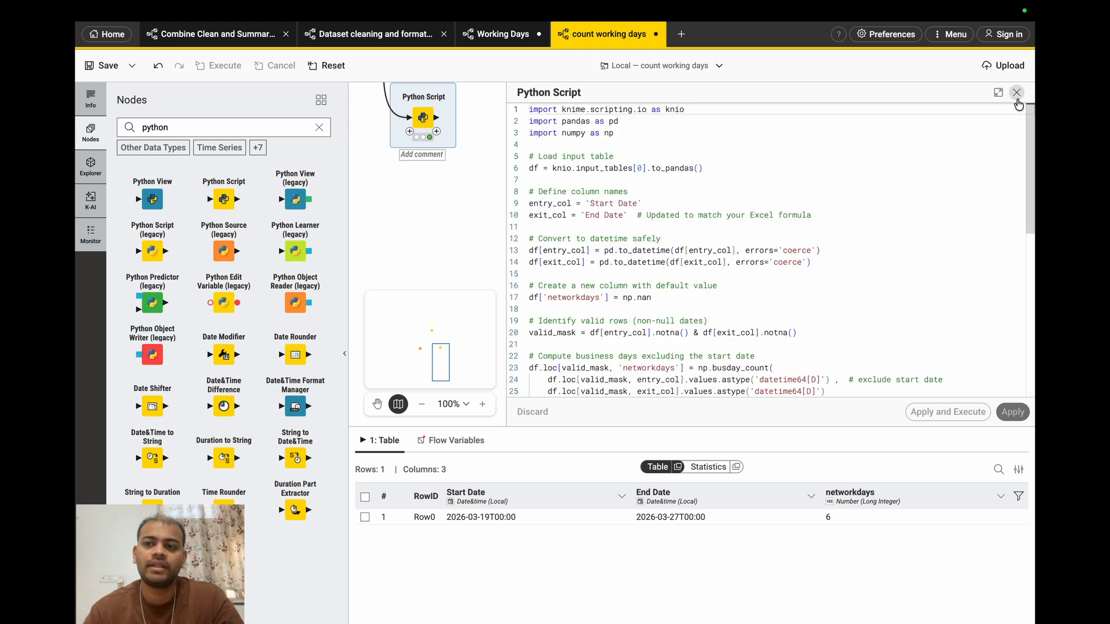
click(1016, 92)
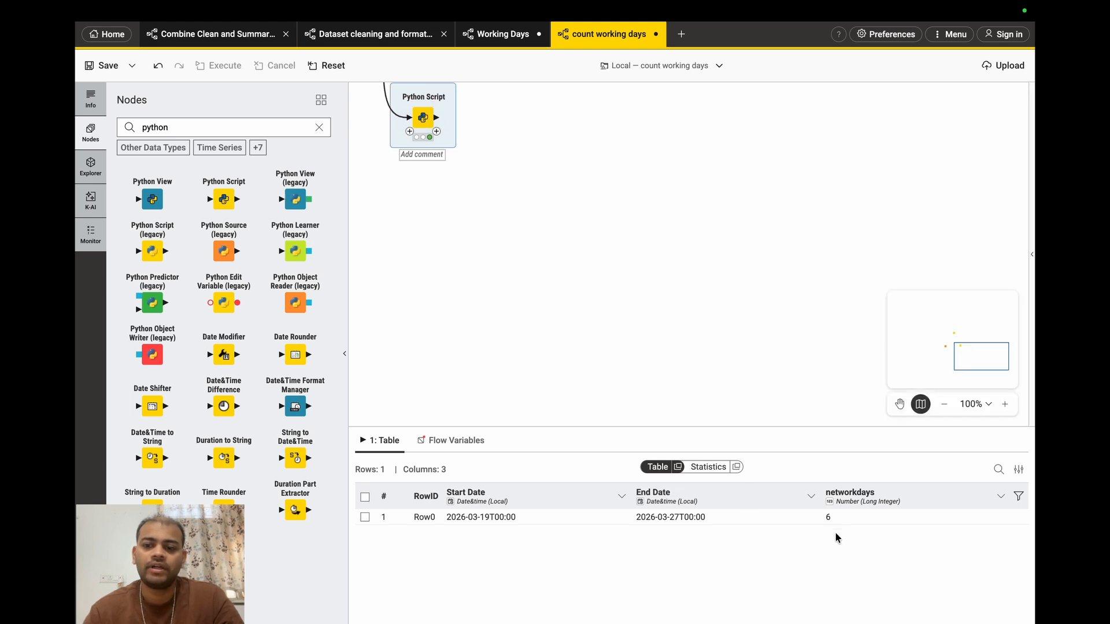
Step: Check the March 2026 month view in the calendar app and return to the count working days workflow in KNIME
key(ctrl+Right)
key(ctrl+Right)
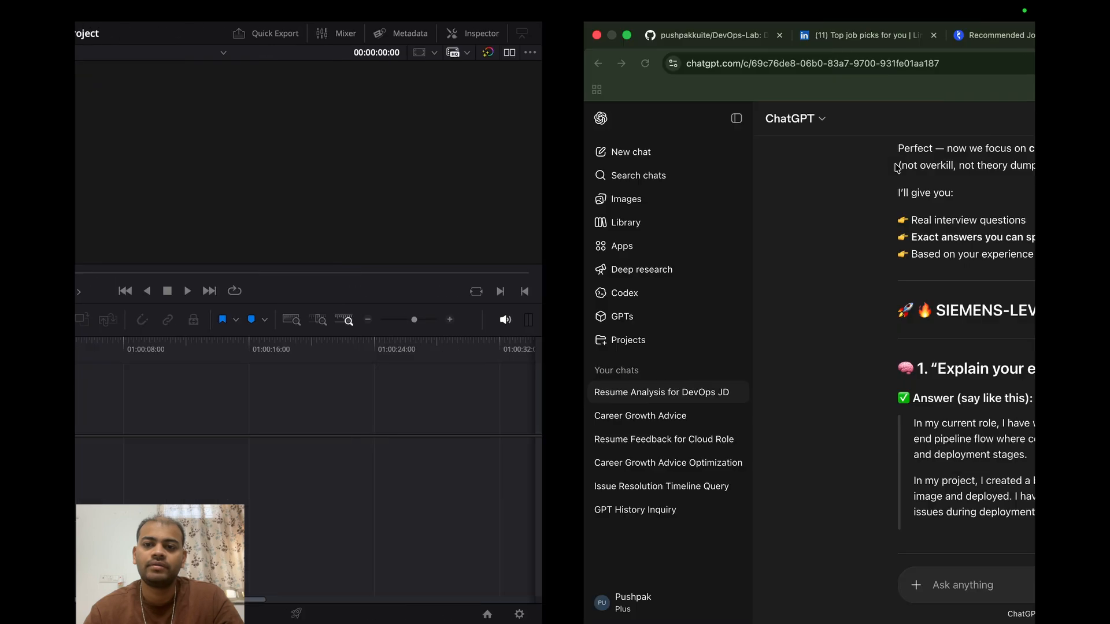
key(ctrl+Right)
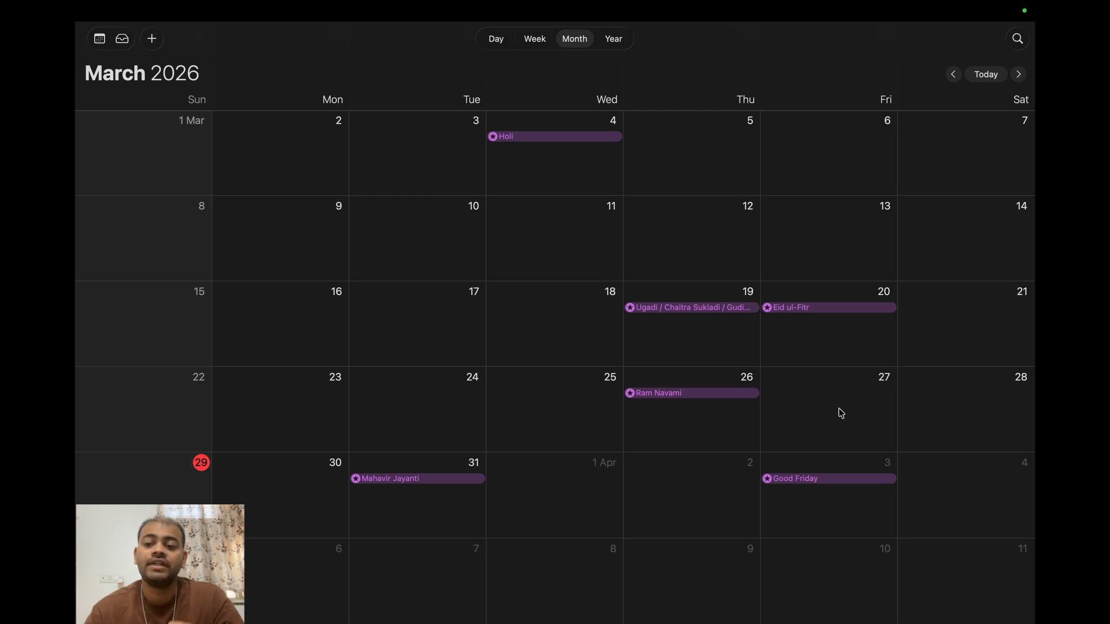
key(ctrl+Left)
key(ctrl+Left)
key(ctrl+Left)
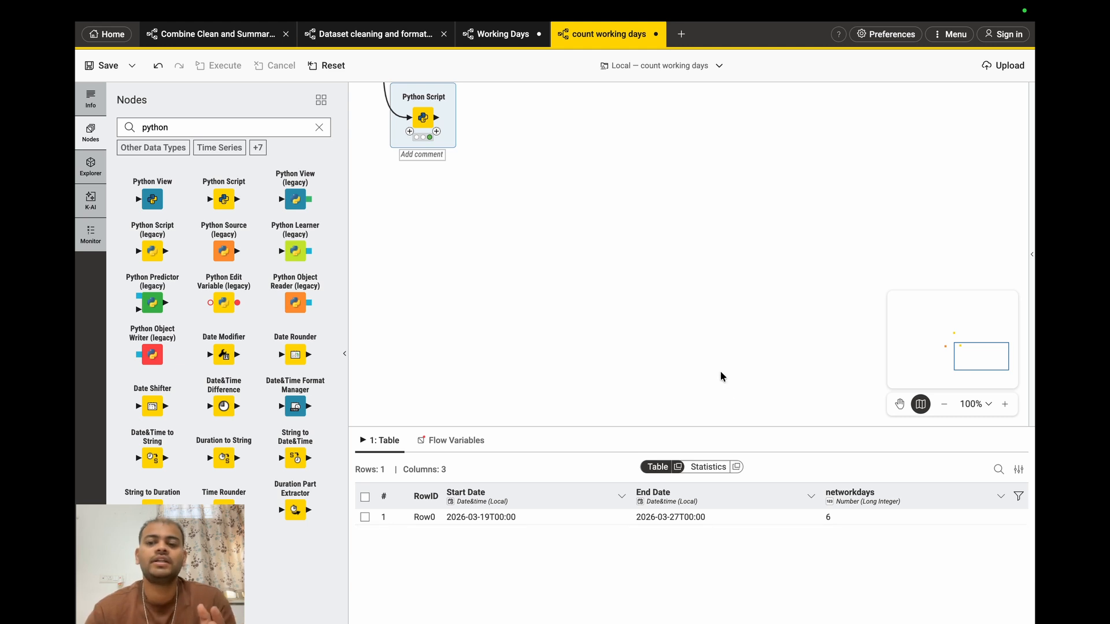
key(ctrl+Right)
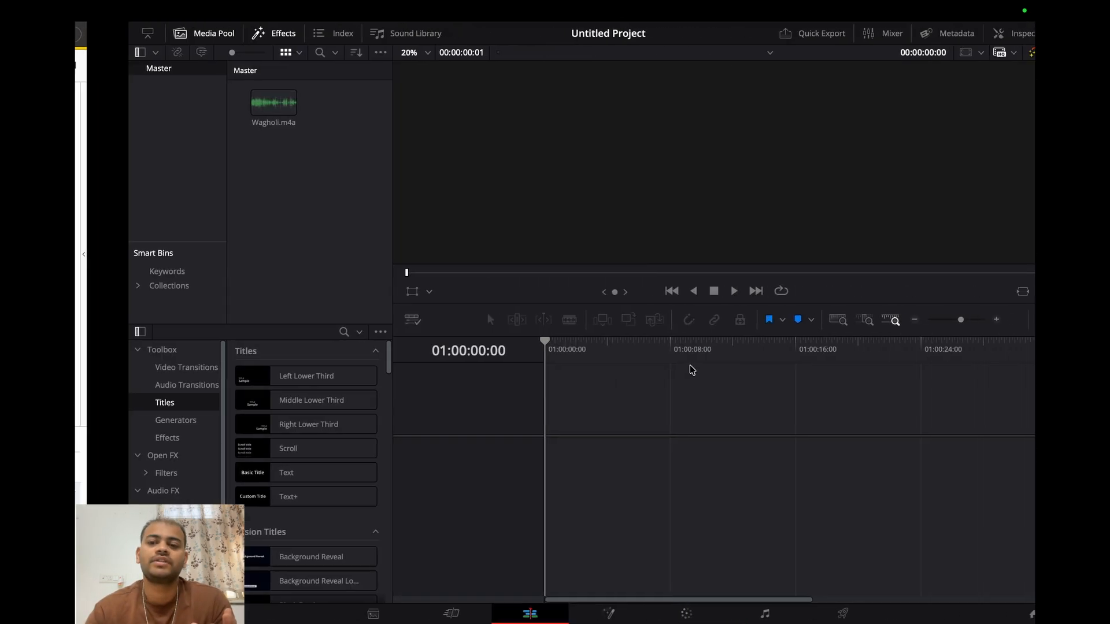
key(ctrl+Left)
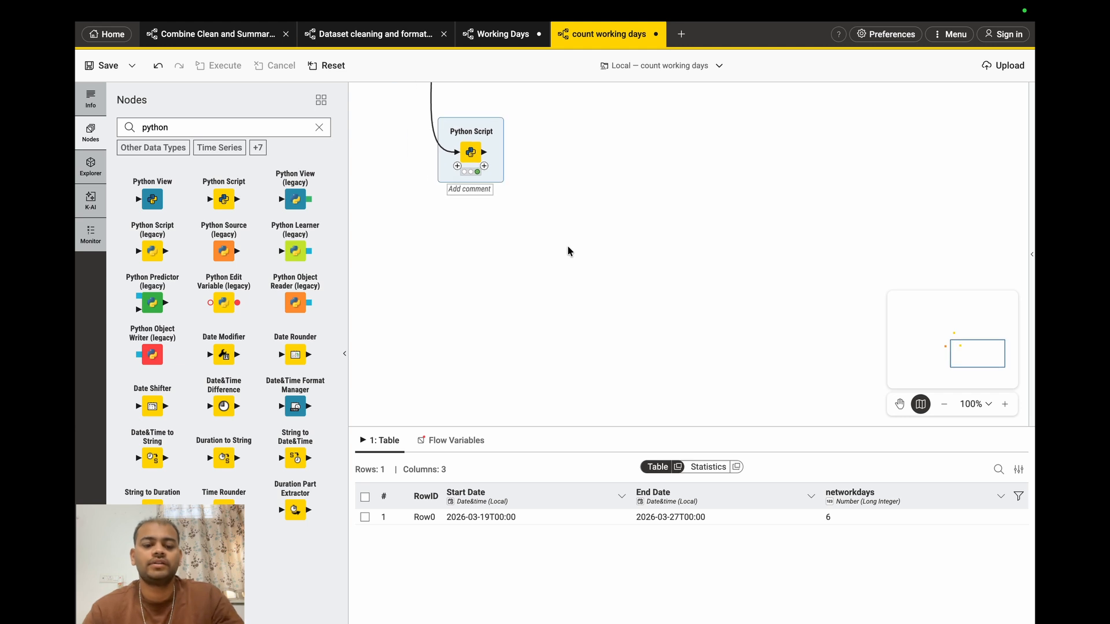
Step: Delete all nodes from the count working days workflow
key(super+a)
click(484, 166)
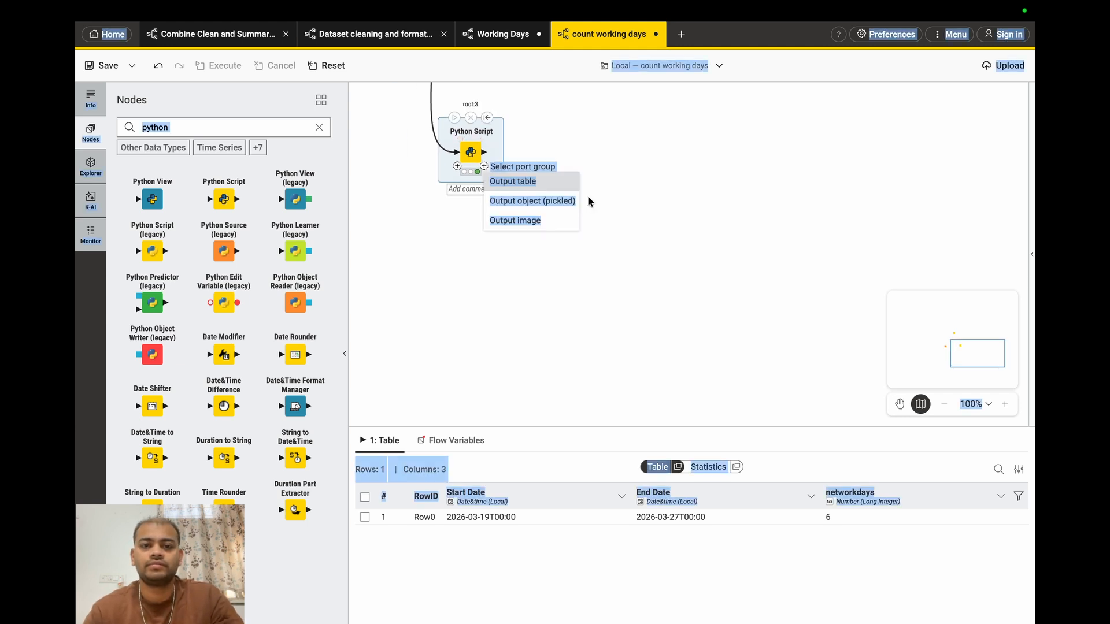
click(587, 196)
key(super+a)
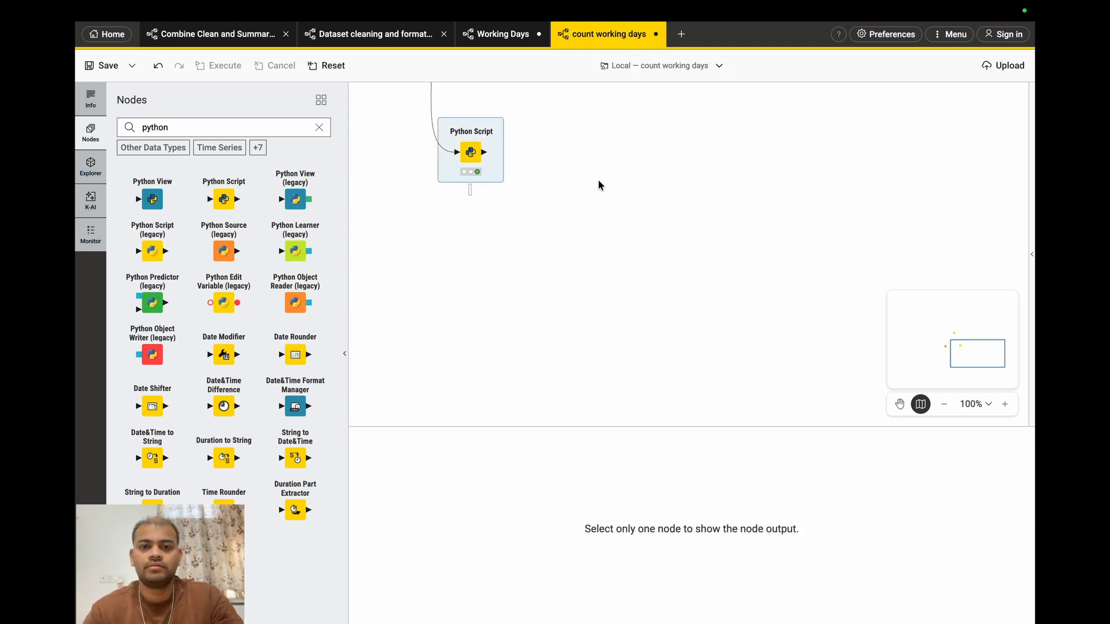
key(Delete)
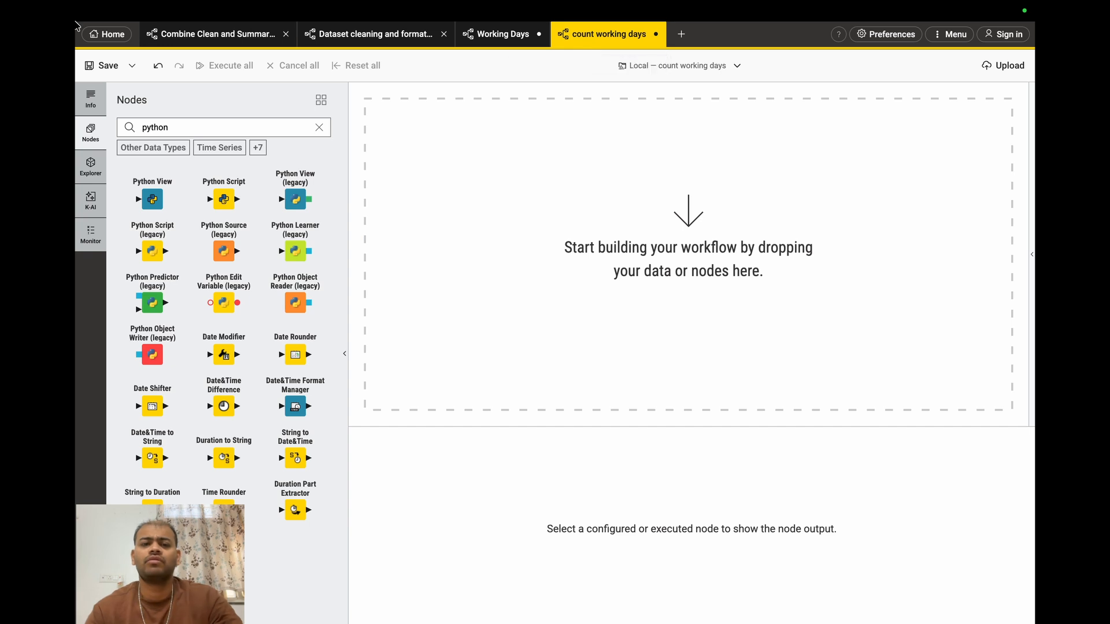
Step: Search the node repository for "table create" and add a Table Creator node to the empty workflow
click(183, 127)
key(super+a)
key(BackSpace)
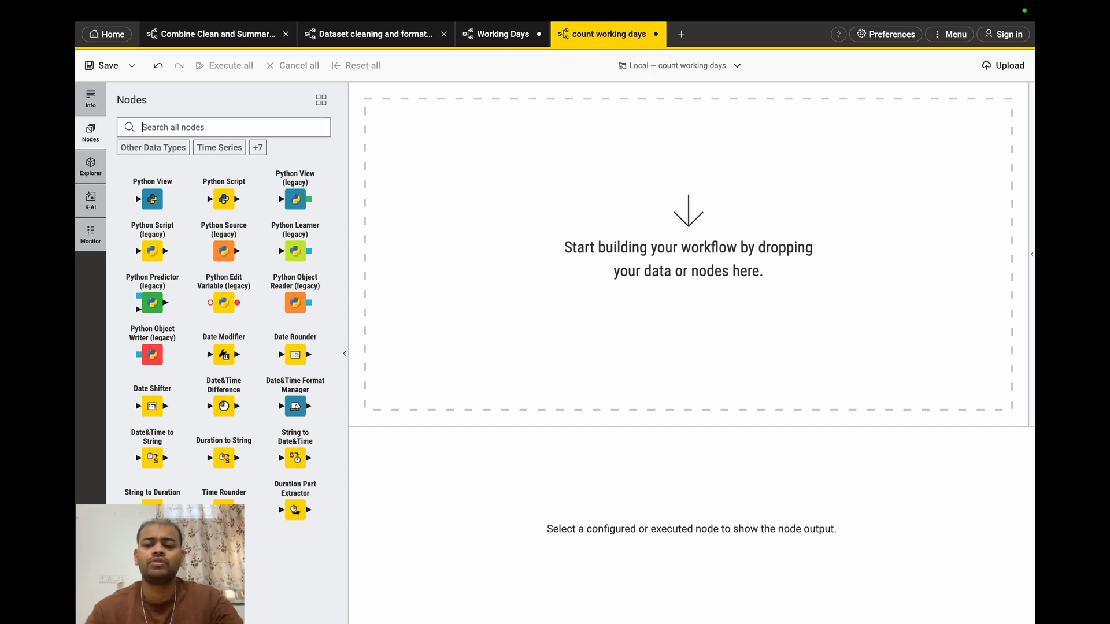
text(tablea)
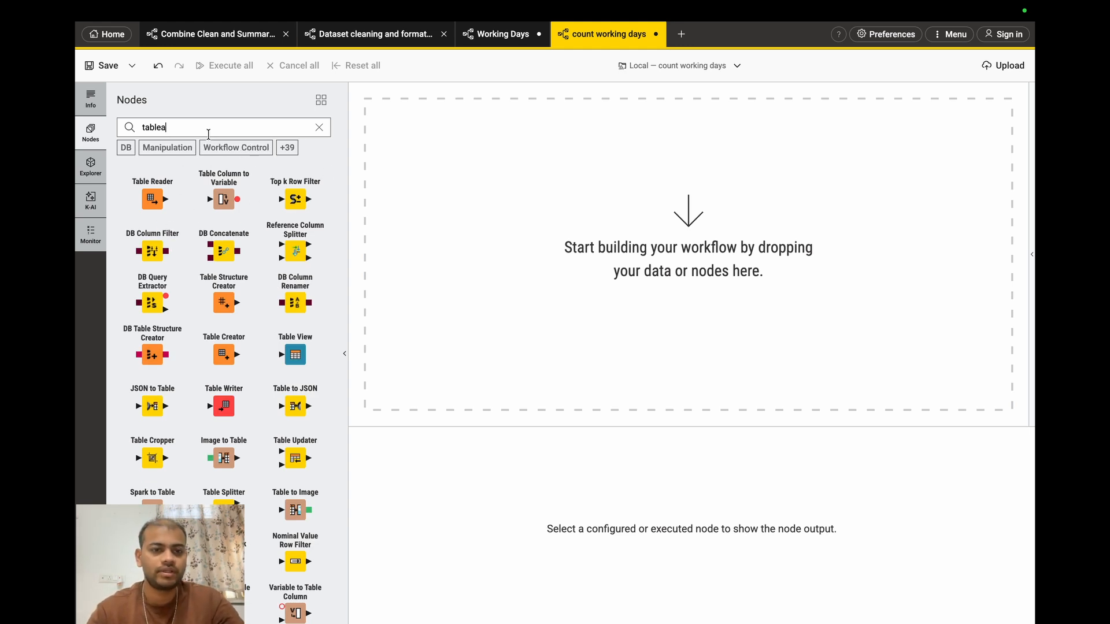
key(BackSpace)
text(create)
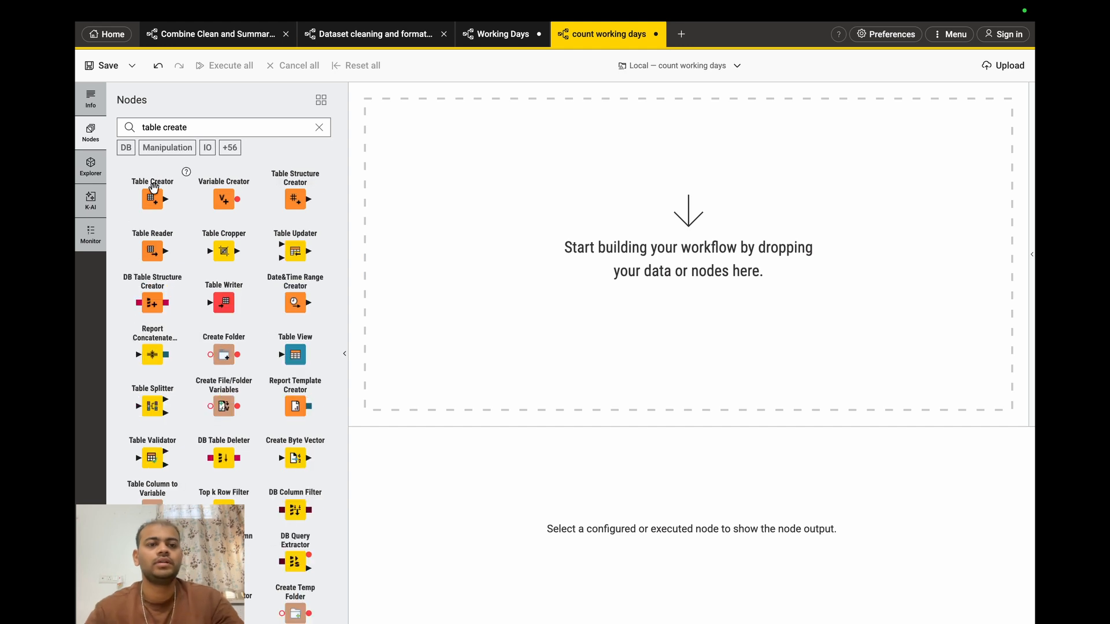
drag(153, 186, 435, 203)
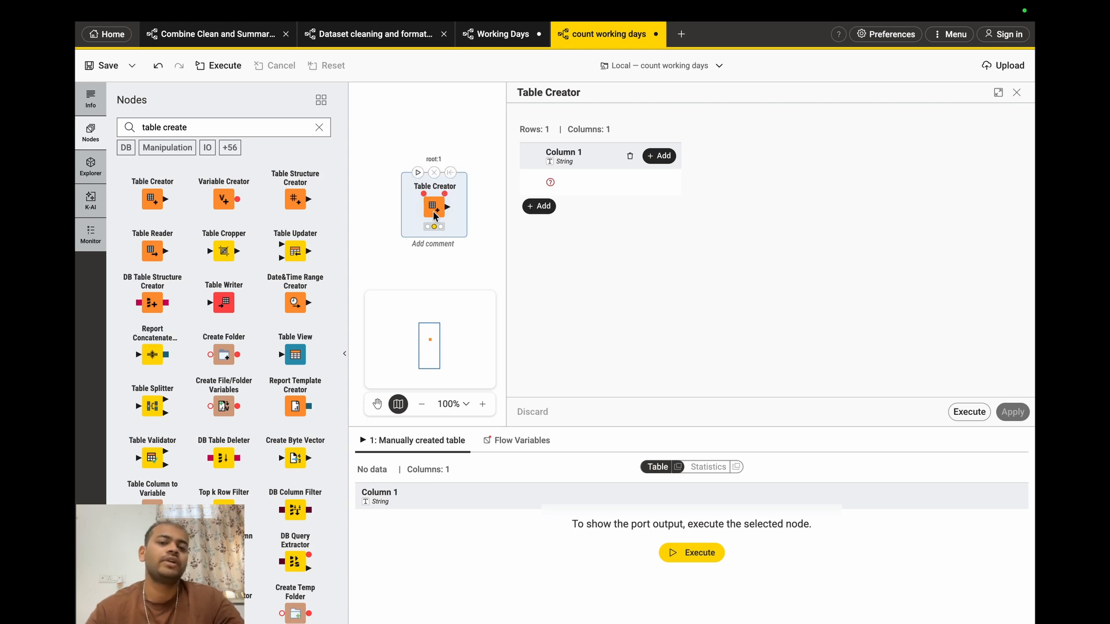
Step: Rename the Table Creator's first column as "Start Date", keeping the String type
click(567, 165)
text(Star)
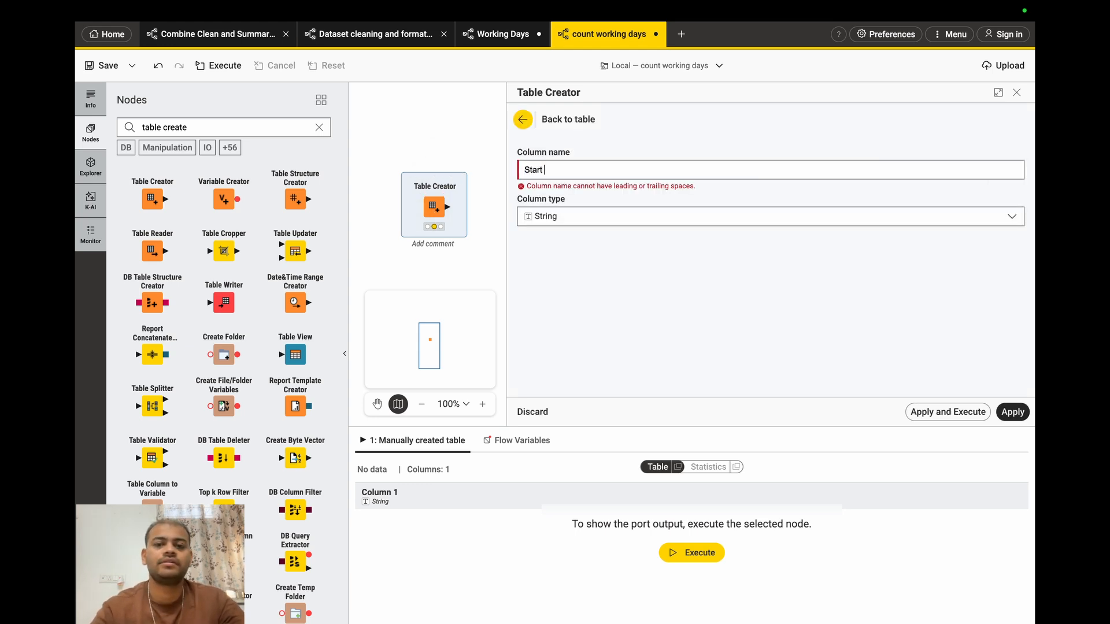
text(t)
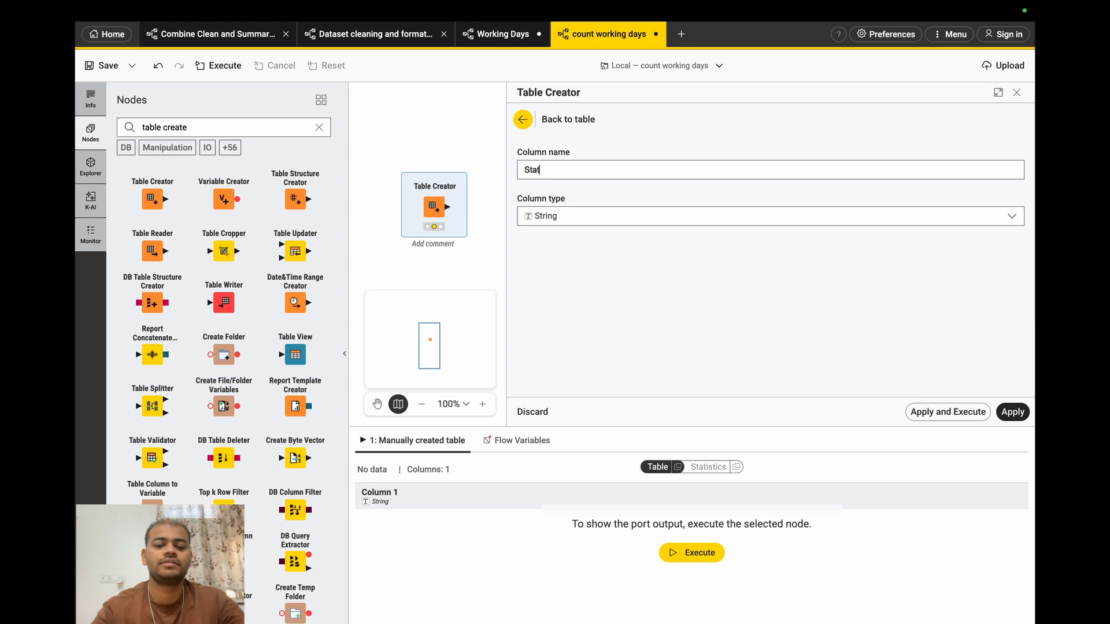
key(BackSpace)
text(rt ate)
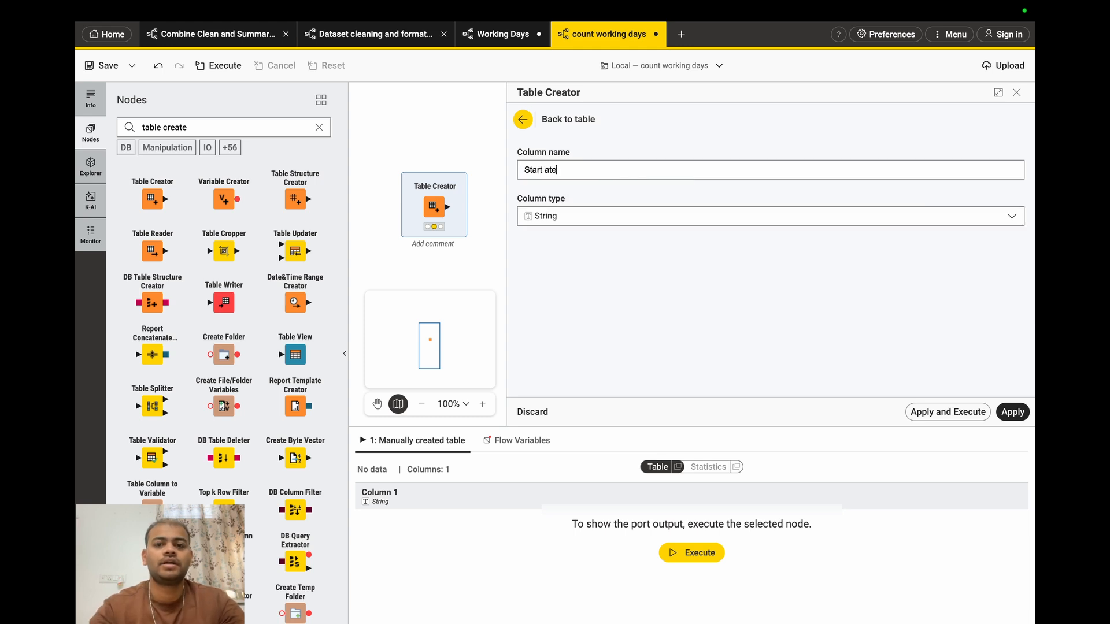
key(BackSpace)
key(BackSpace)
key(BackSpace)
text(Date)
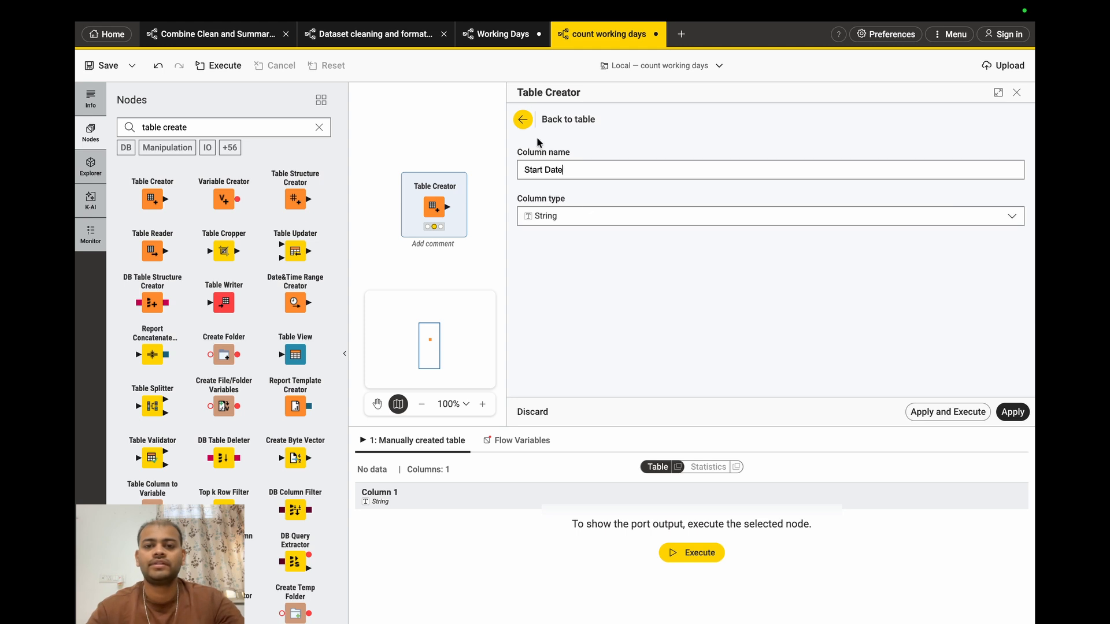
click(523, 120)
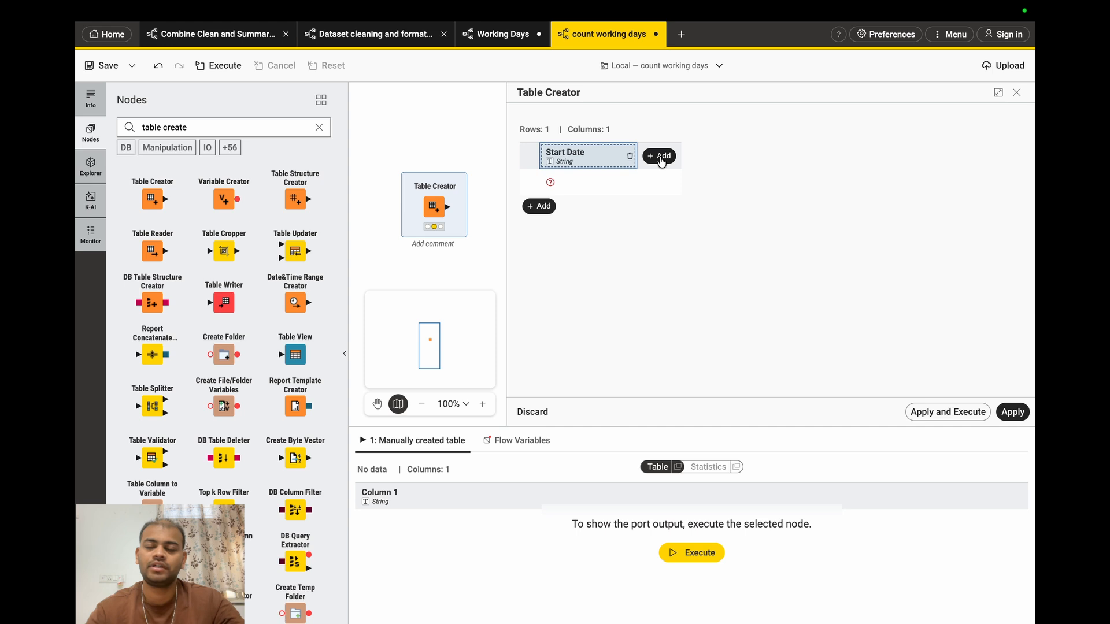
Step: Add a second String column named "End Date" to the Table Creator and apply and execute the node
click(662, 159)
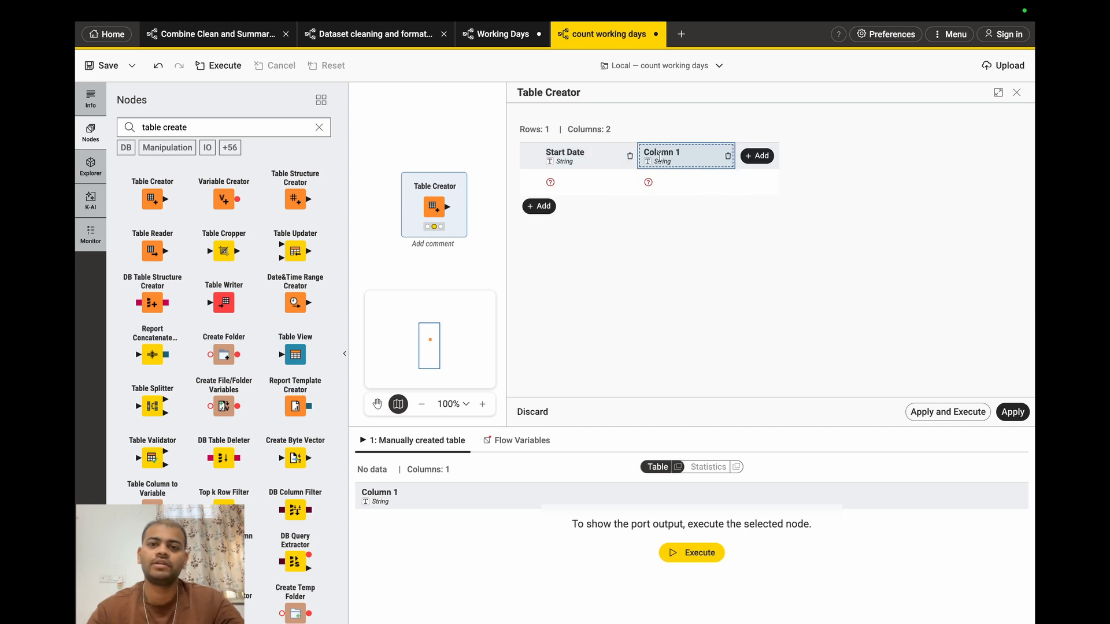
click(687, 159)
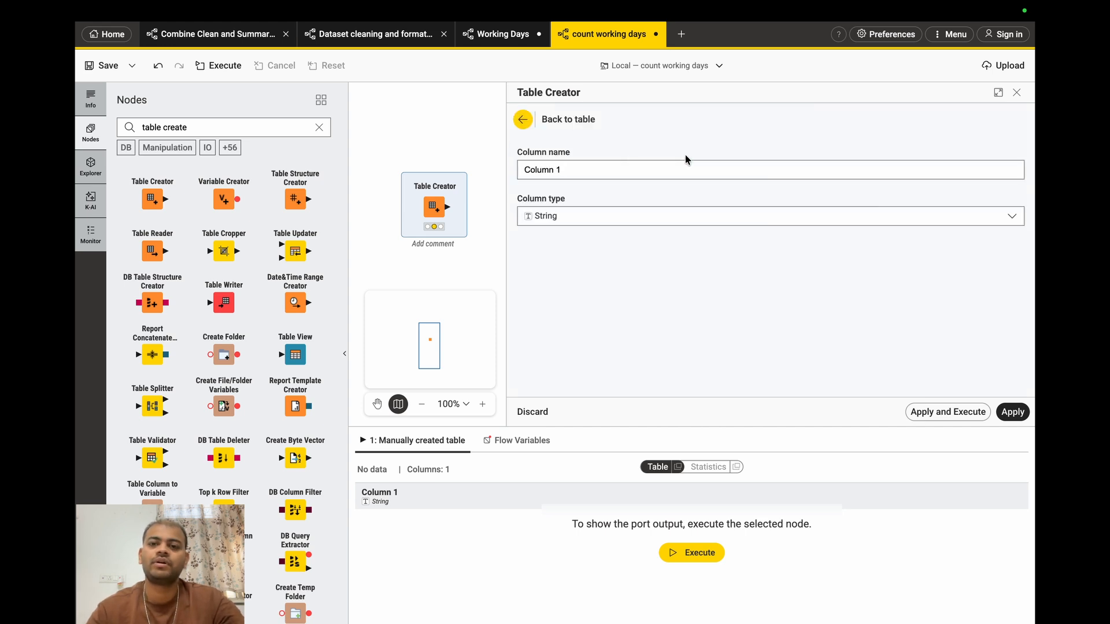
triple_click(570, 168)
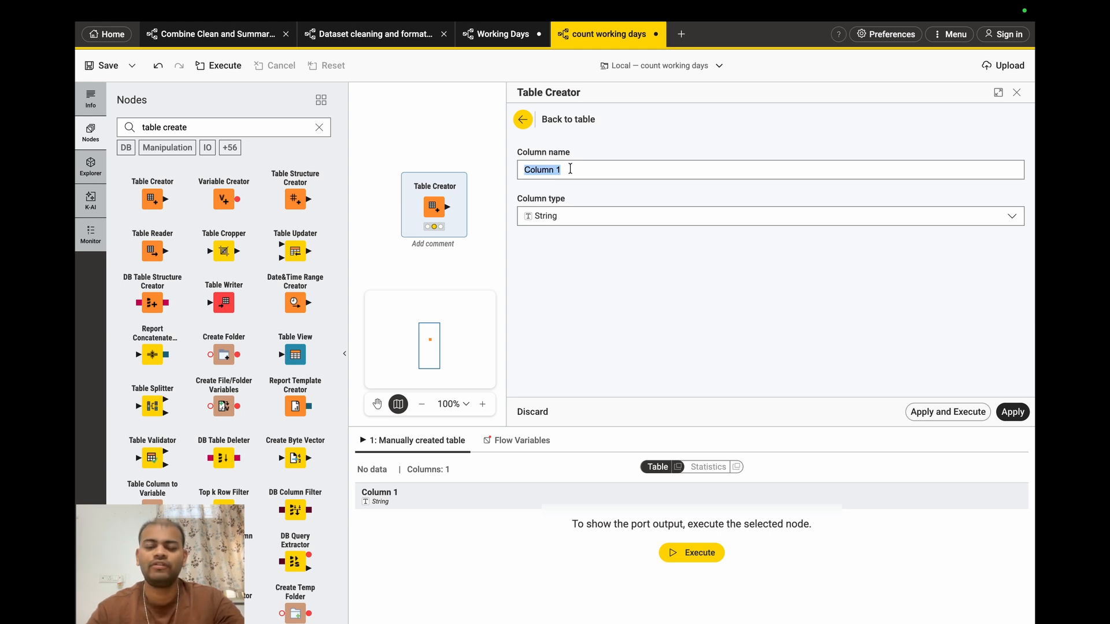
text(End Date)
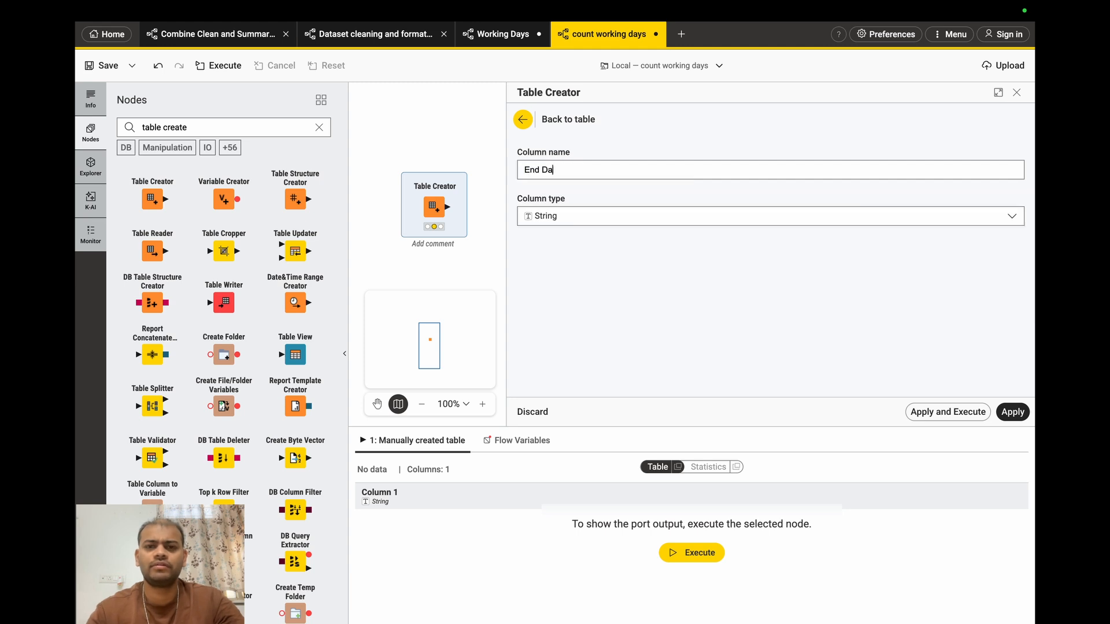
click(962, 412)
click(522, 118)
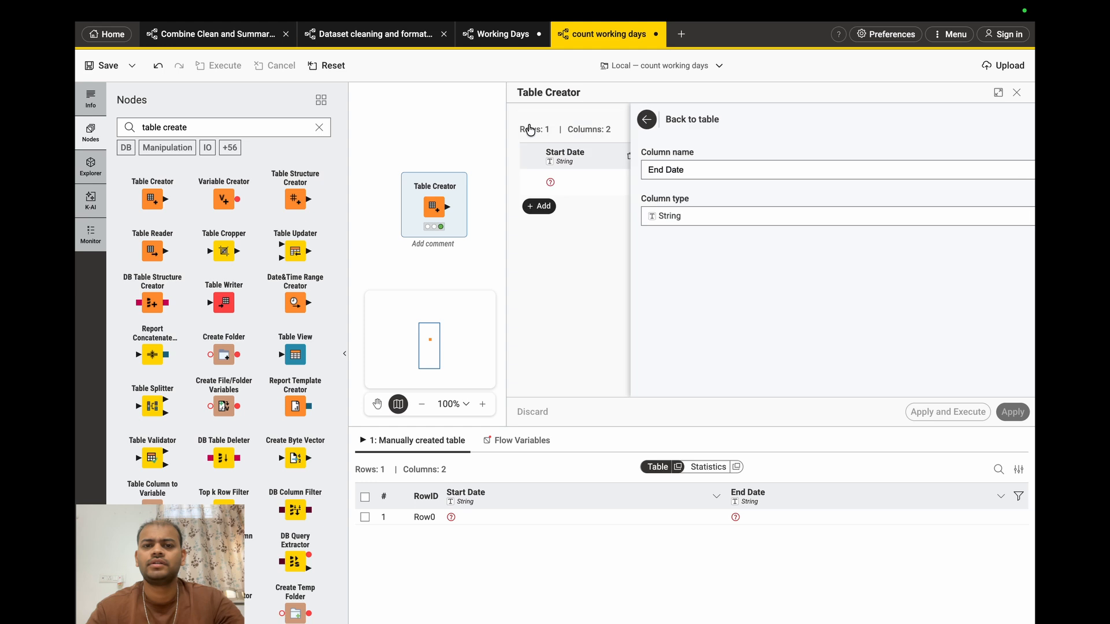
Step: Enter 03/20/2026 as the Start Date in the first row
double_click(563, 183)
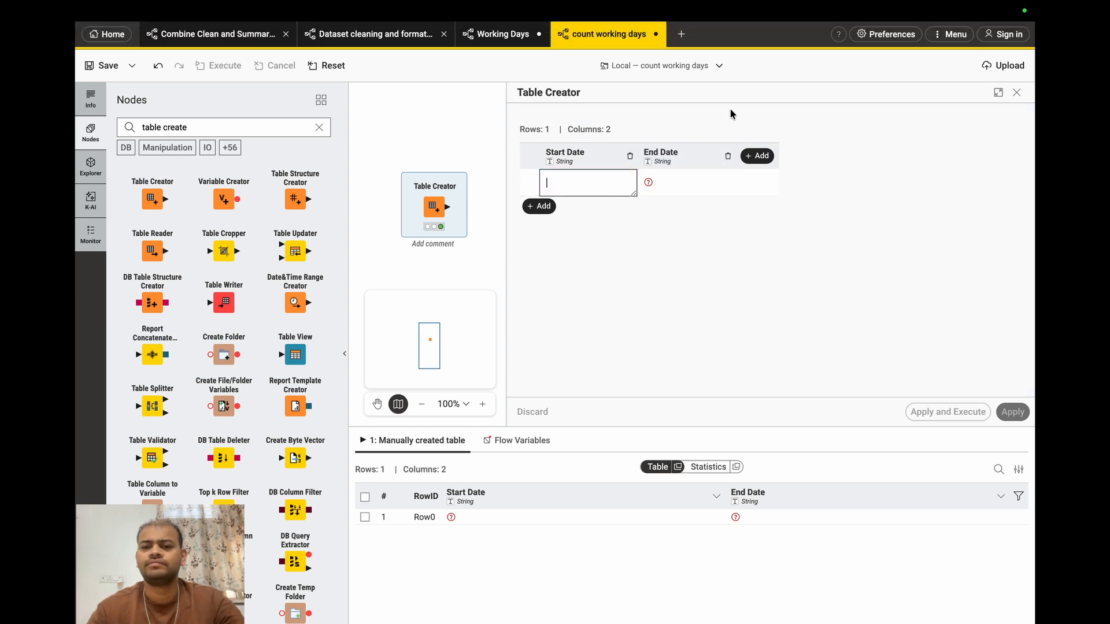
text(03/20)
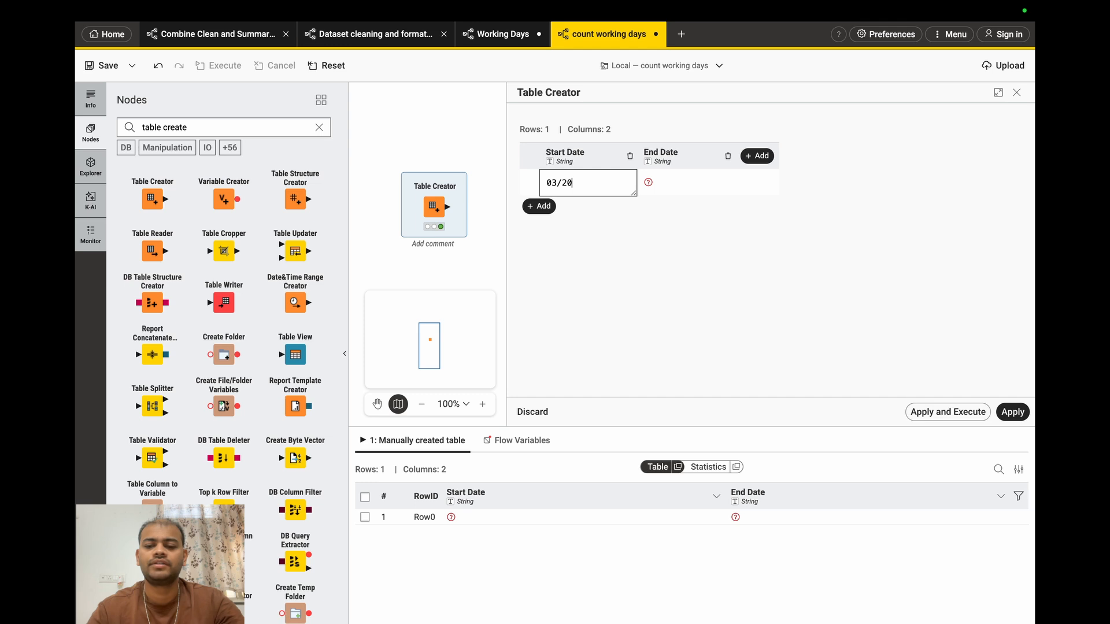
text(/2026)
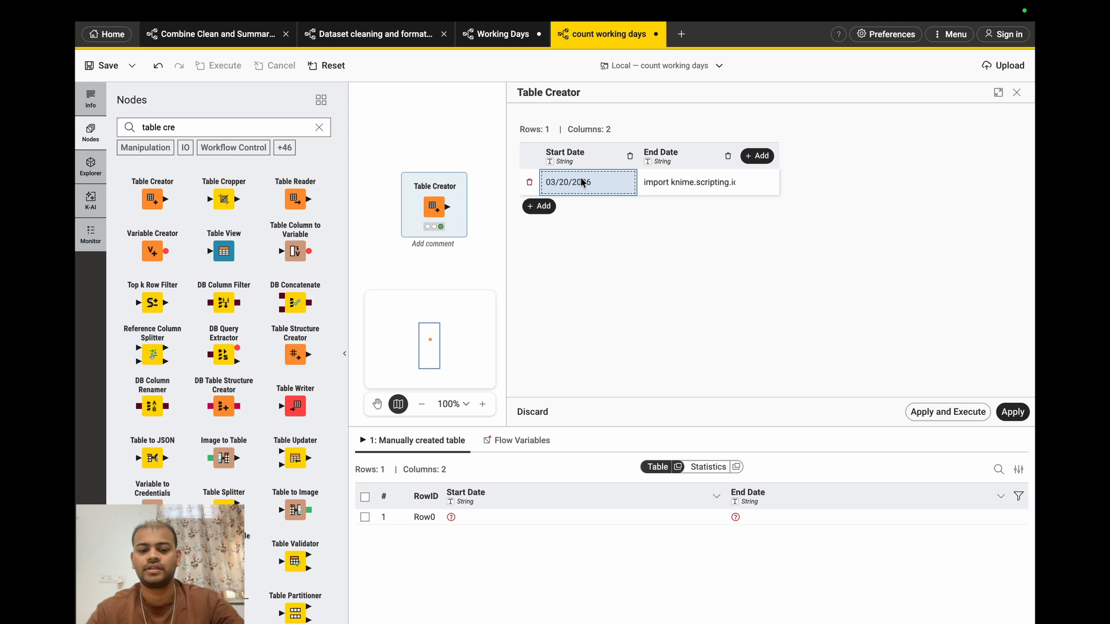
Step: Copy the start date into the End Date cell, change it to 03/25/2026, and apply and execute the Table Creator
key(super+c)
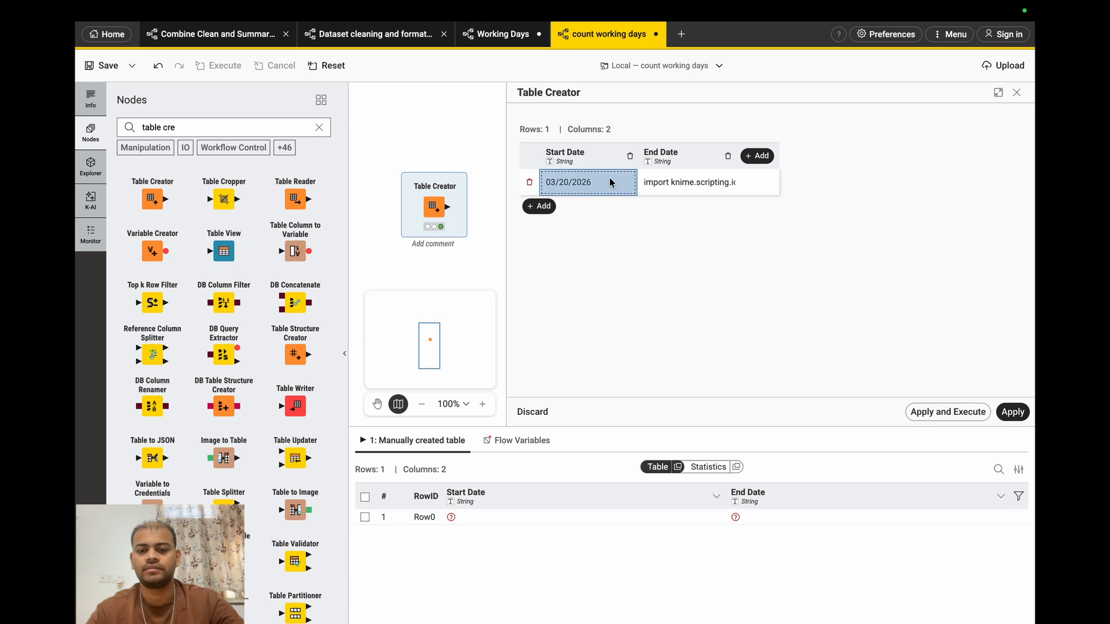
click(674, 180)
key(super+v)
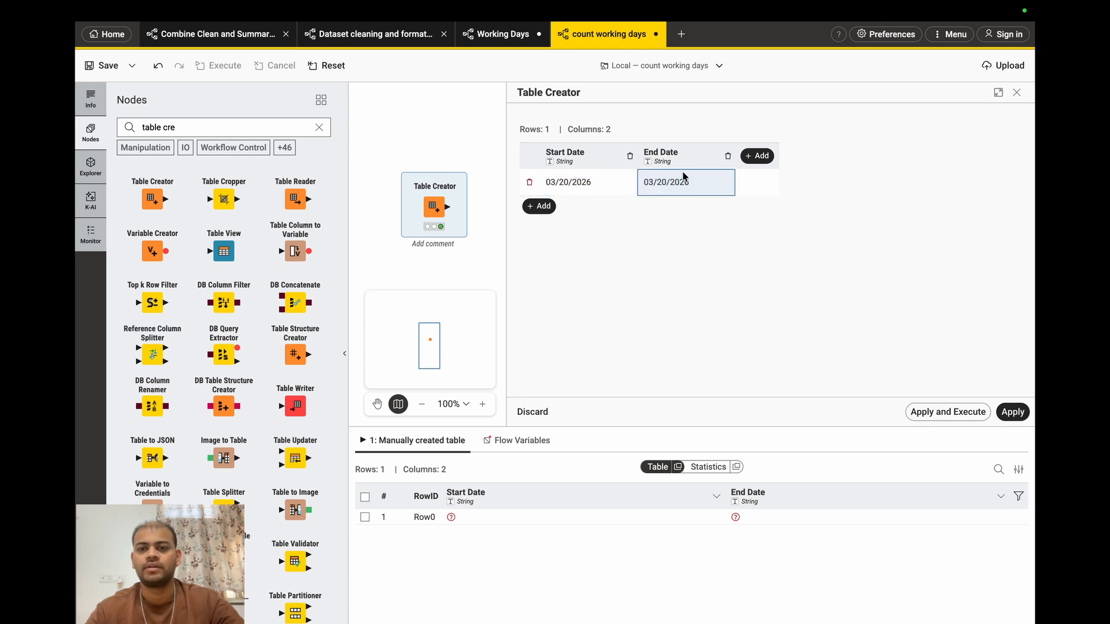
double_click(664, 182)
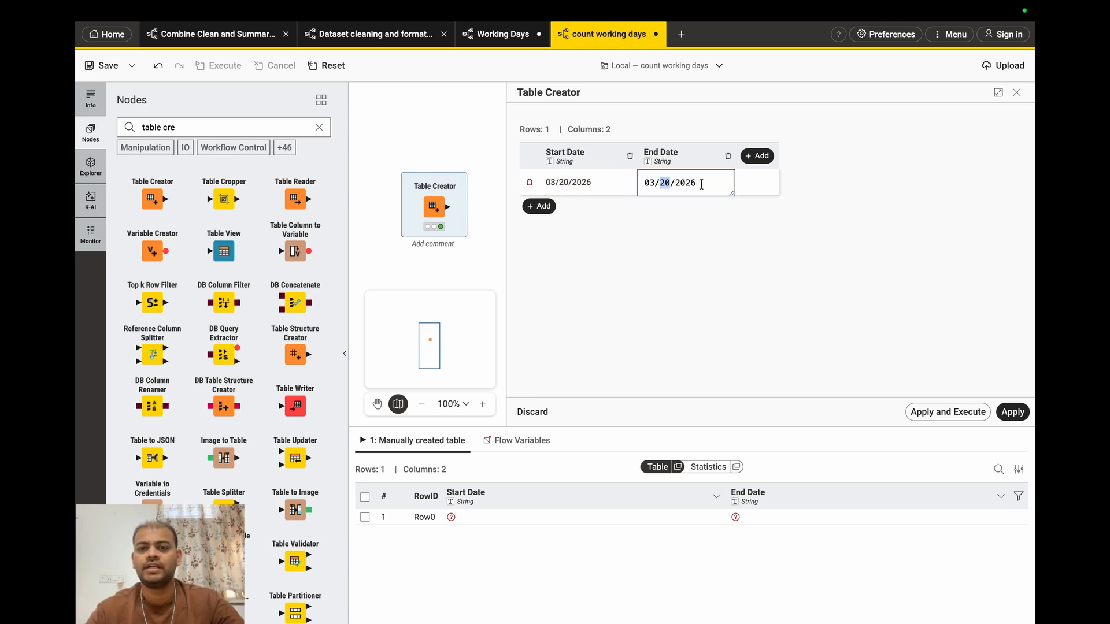
key(BackSpace)
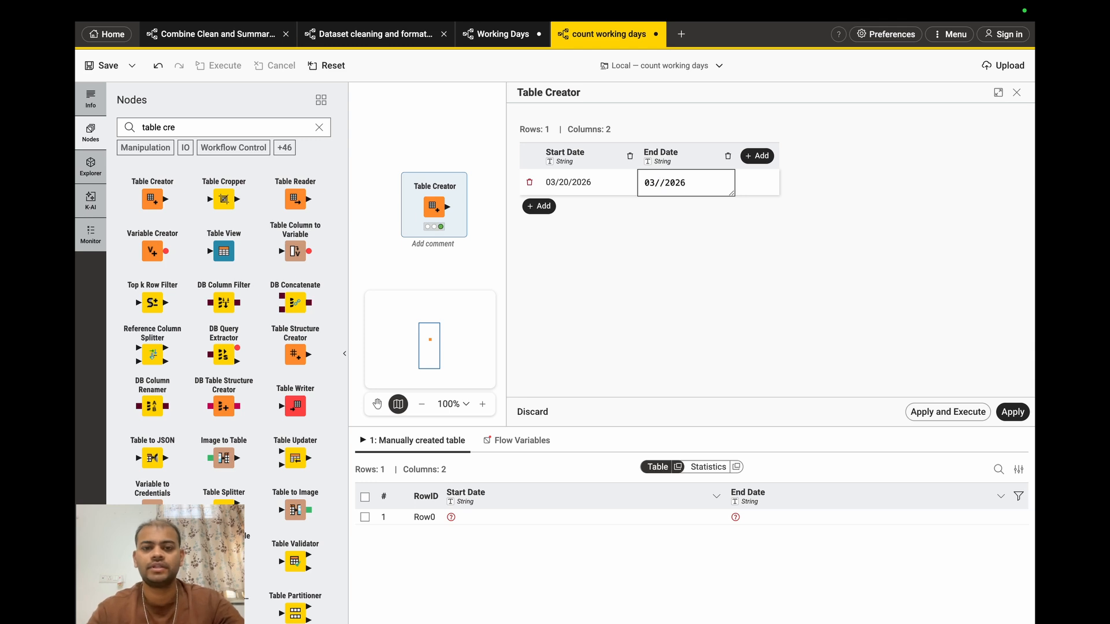
text(25)
key(Return)
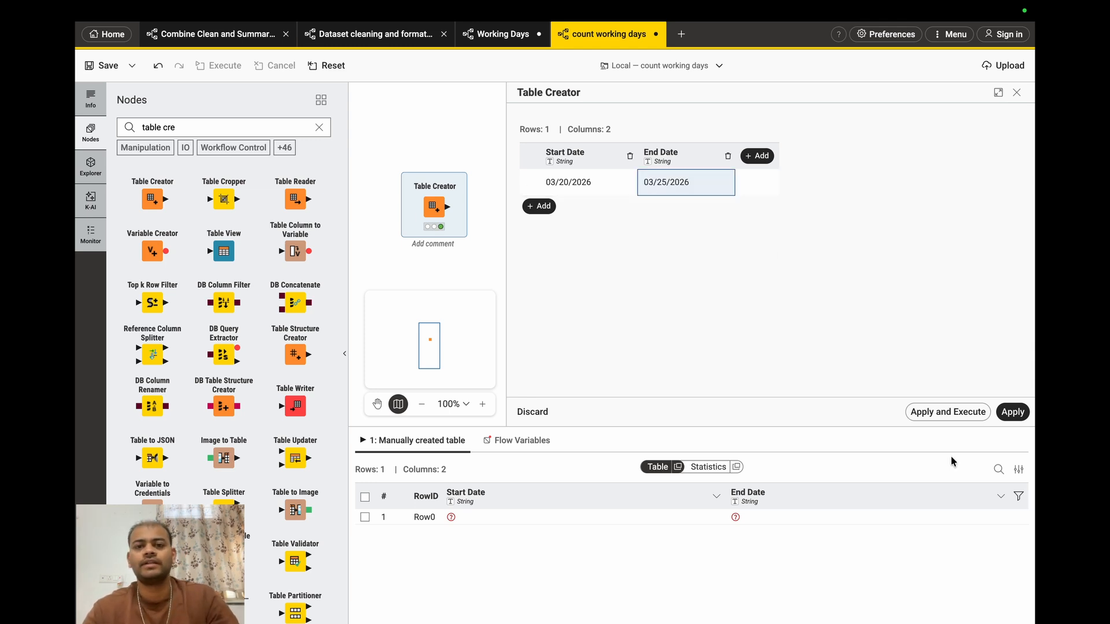
click(949, 411)
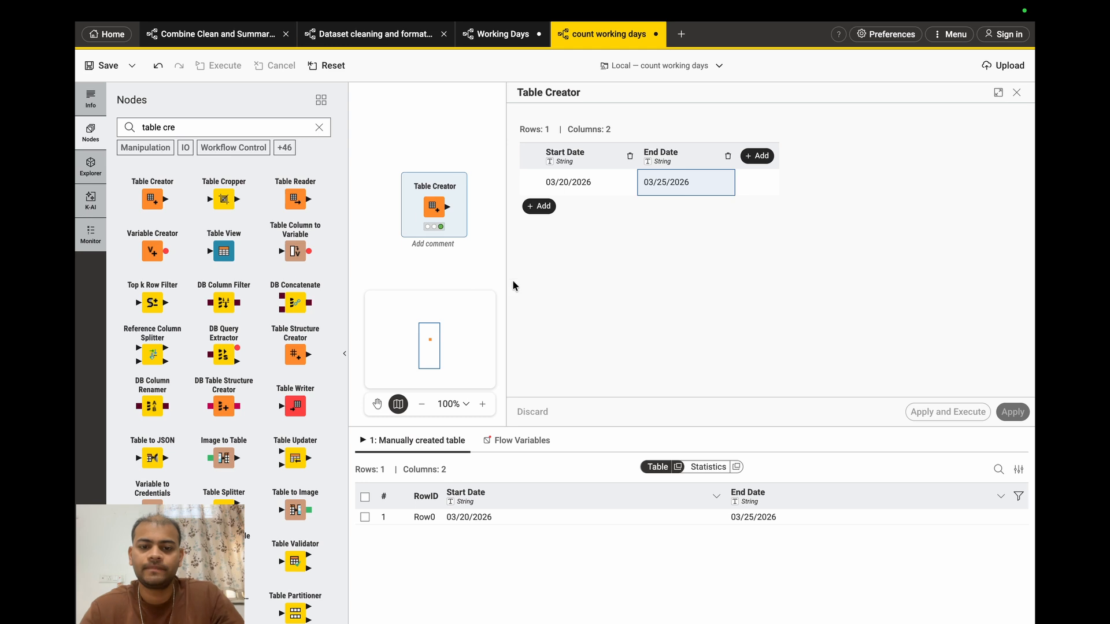
Step: Add a String to Date&Time node connected to the Table Creator's output and shift it slightly upward on the canvas
drag(506, 264, 897, 265)
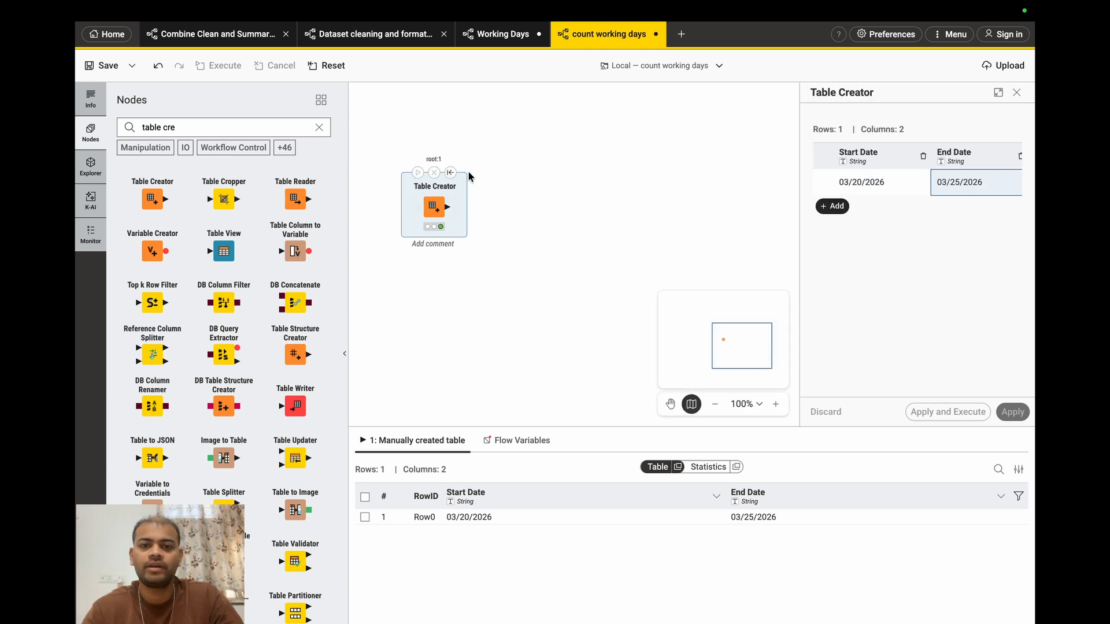
drag(448, 206, 502, 209)
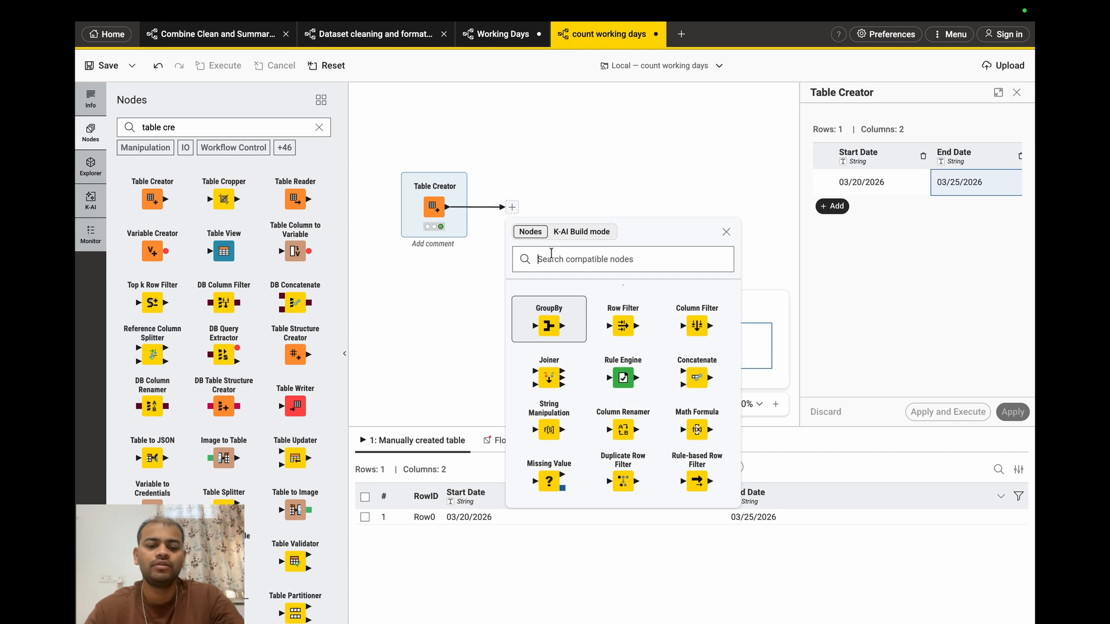
text(string date)
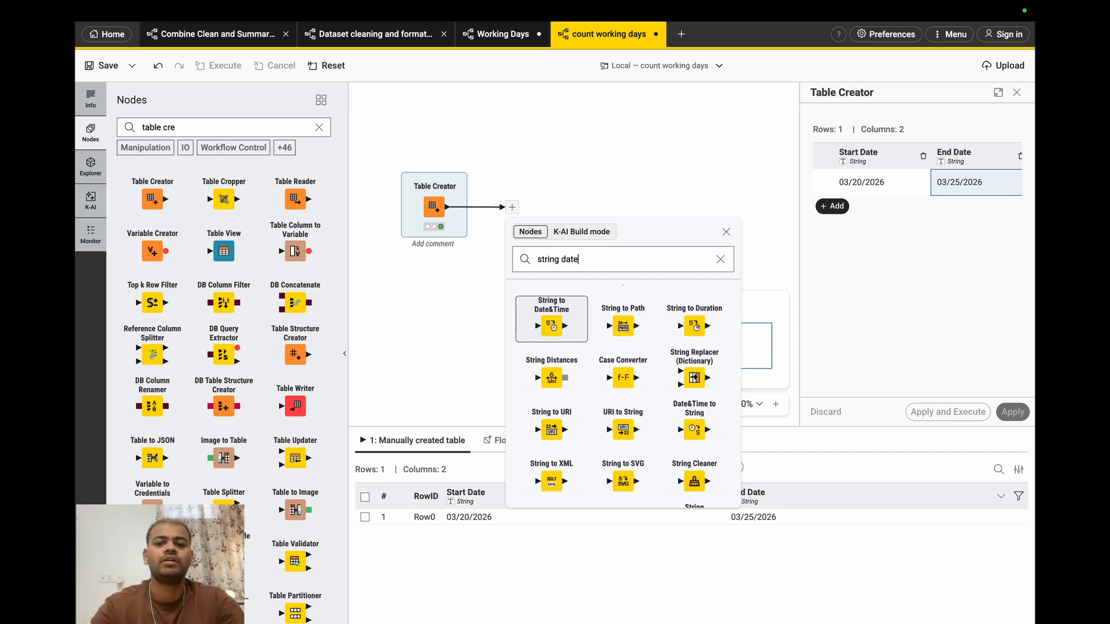
key(Return)
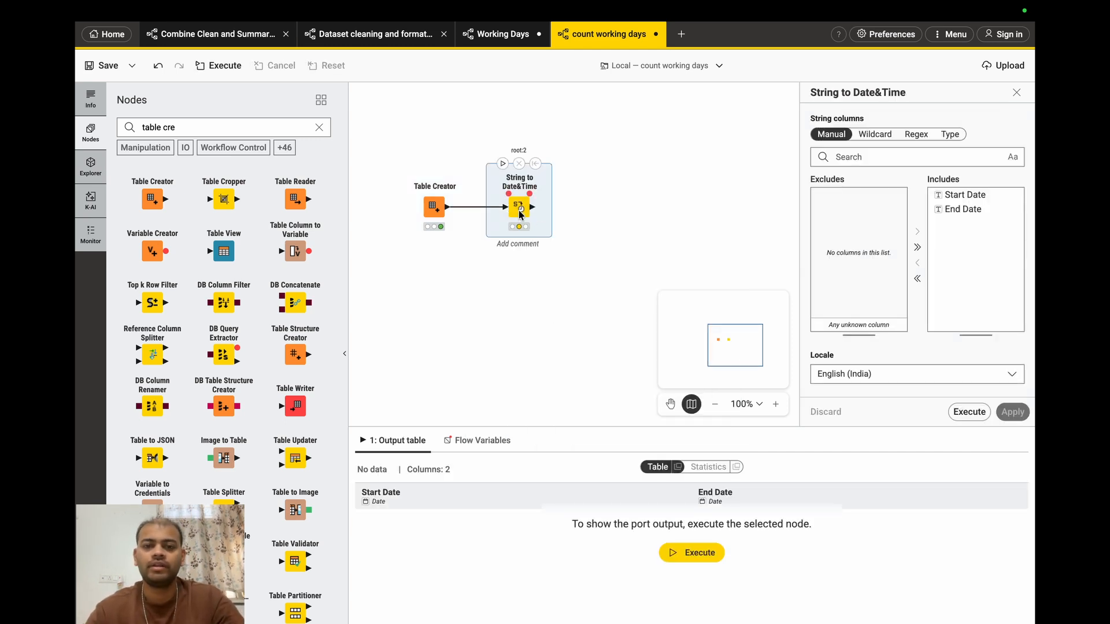
drag(520, 215, 521, 202)
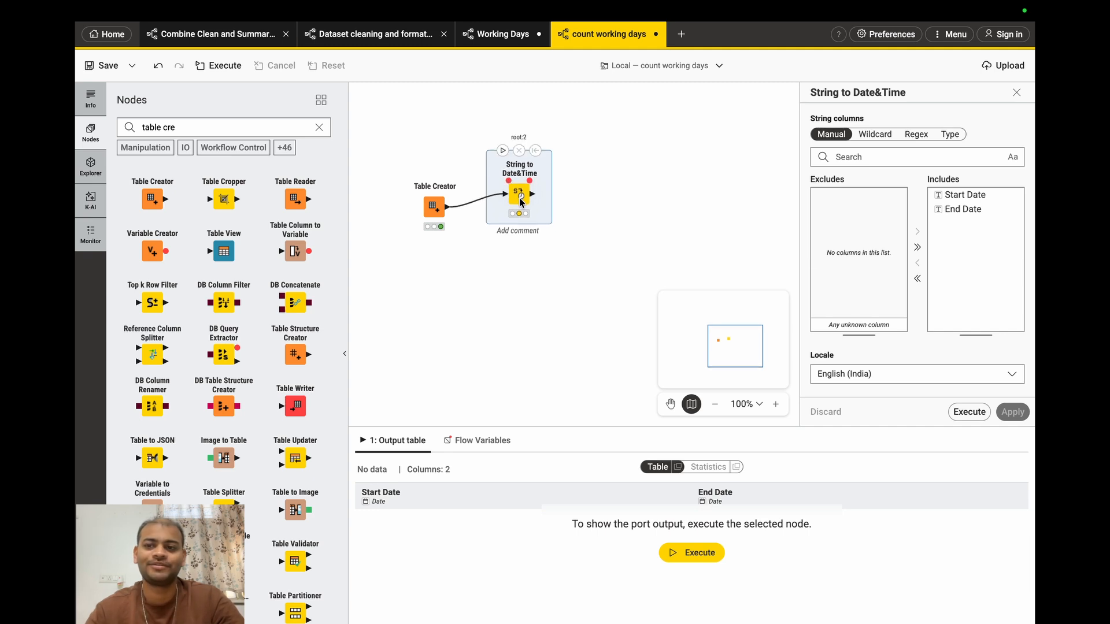
Step: Auto-guess the String to Date&Time input format as MM/dd/yyyy, apply and execute the node, and narrow the output's Start Date column
drag(798, 208, 679, 194)
scroll(798, 279, down, 2)
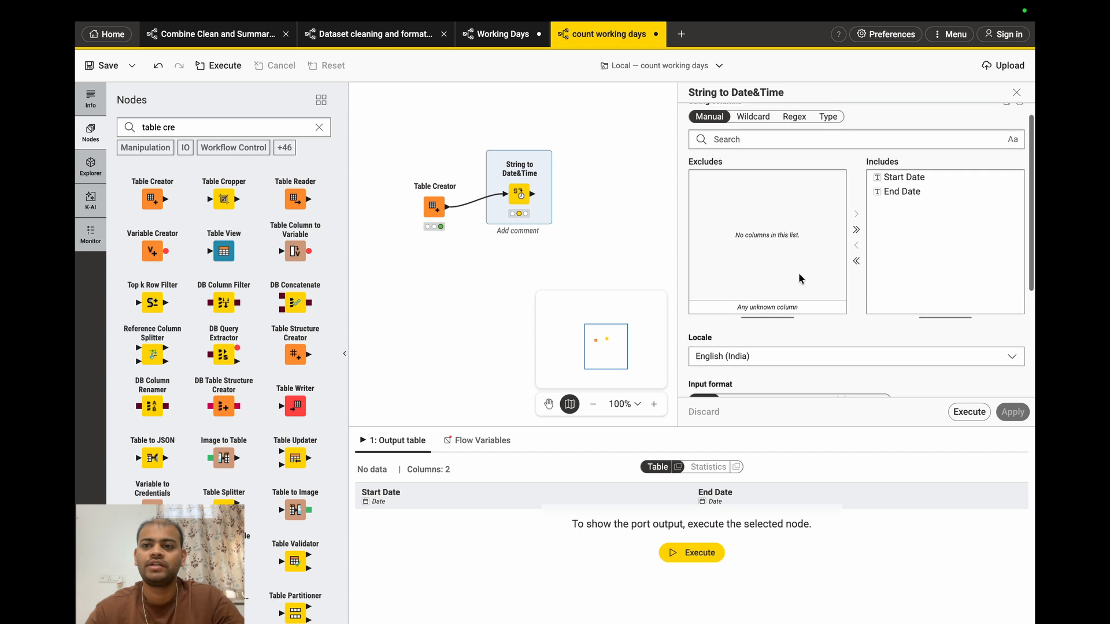
scroll(801, 279, down, 1)
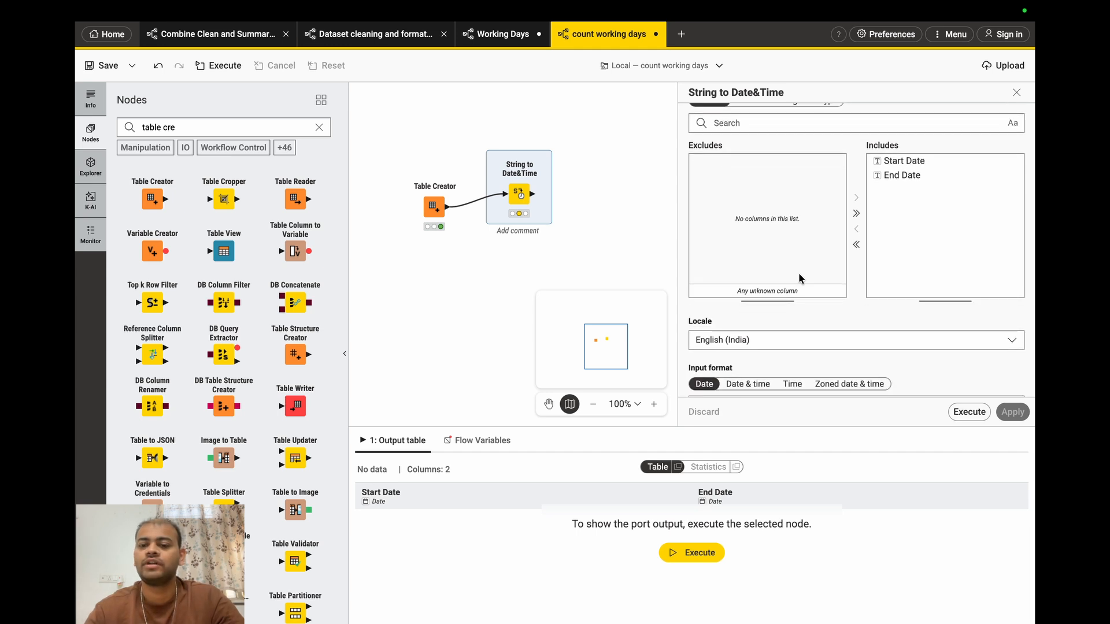
scroll(904, 185, down, 2)
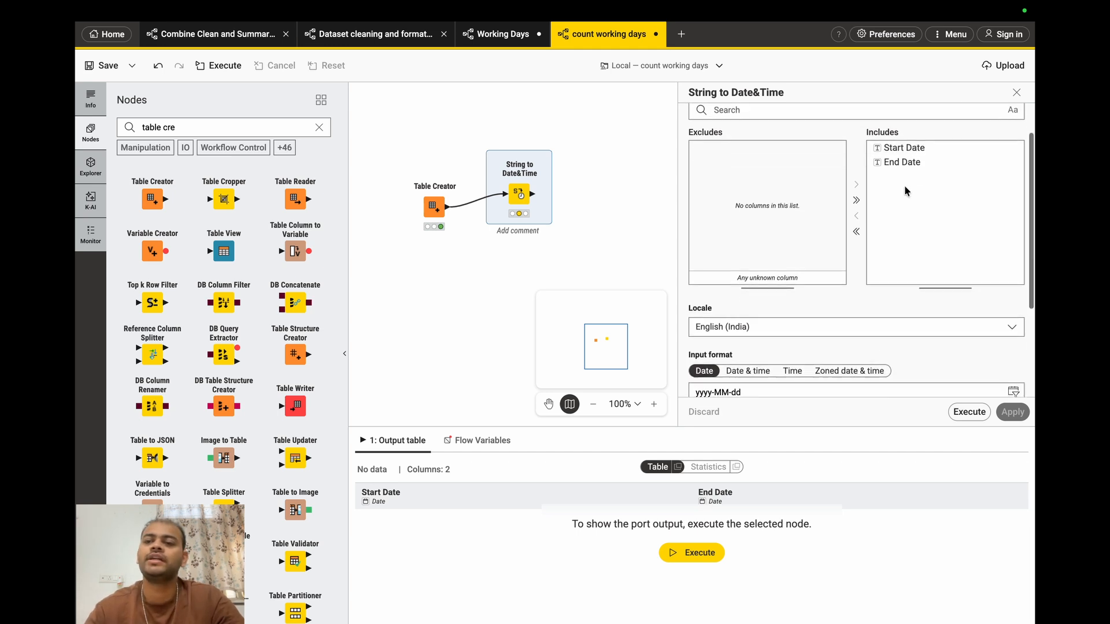
scroll(904, 185, down, 8)
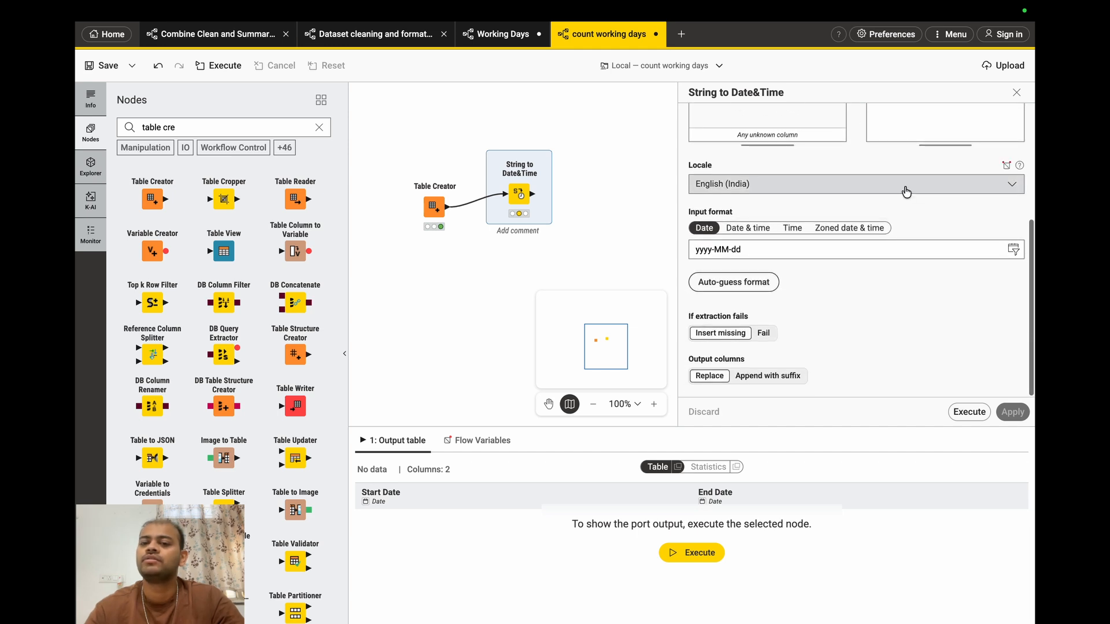
click(765, 283)
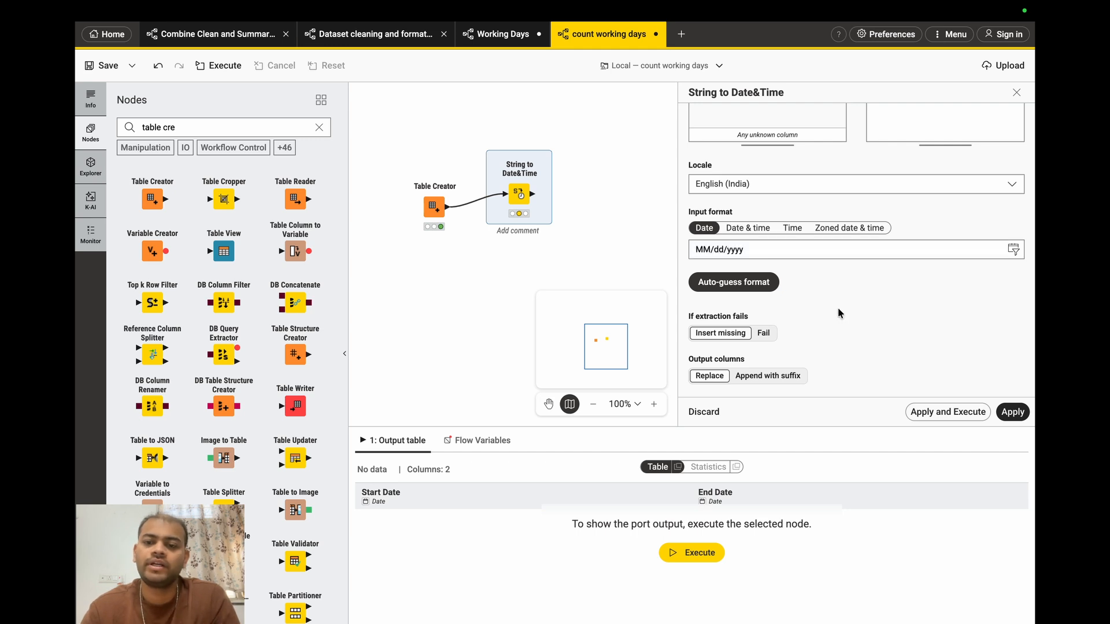
click(957, 412)
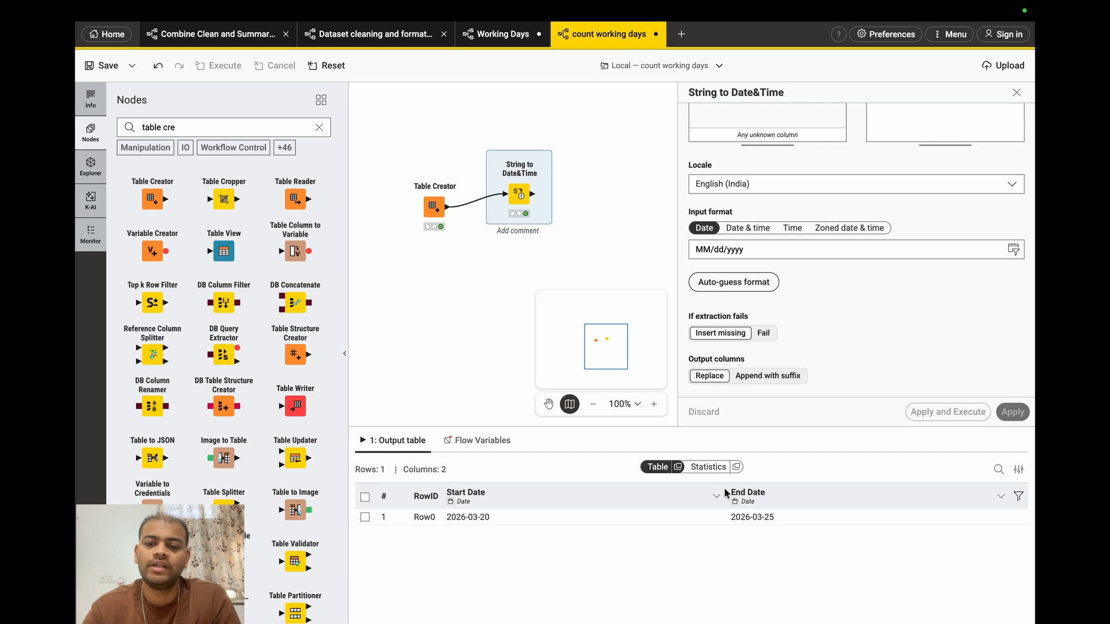
drag(723, 489, 545, 491)
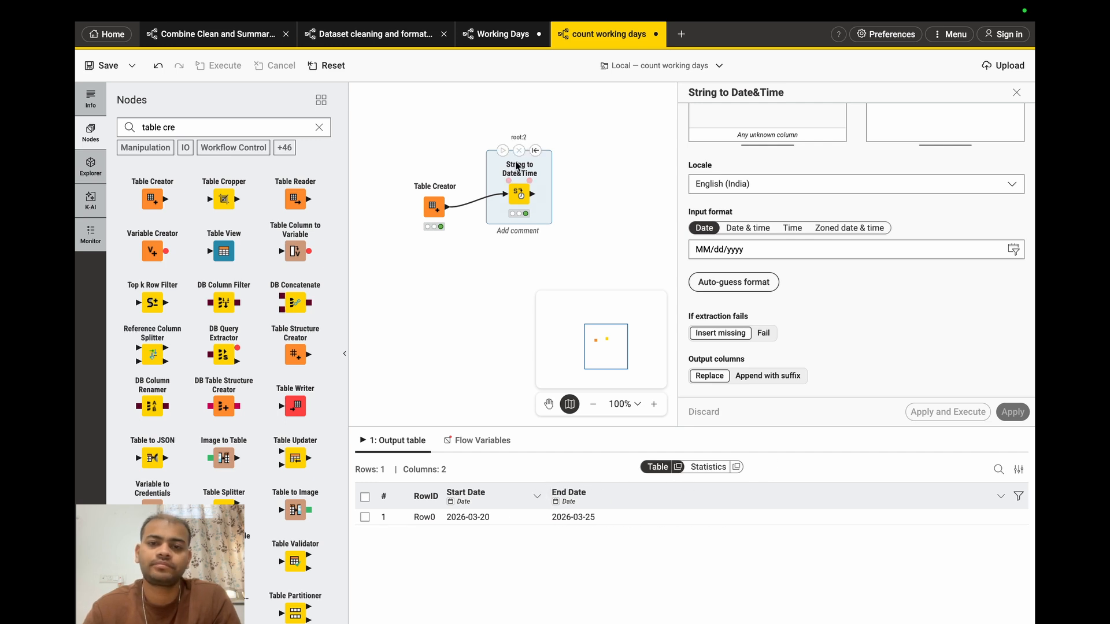
Step: Add a Python Script node connected to the String to Date&Time output
drag(533, 194, 589, 196)
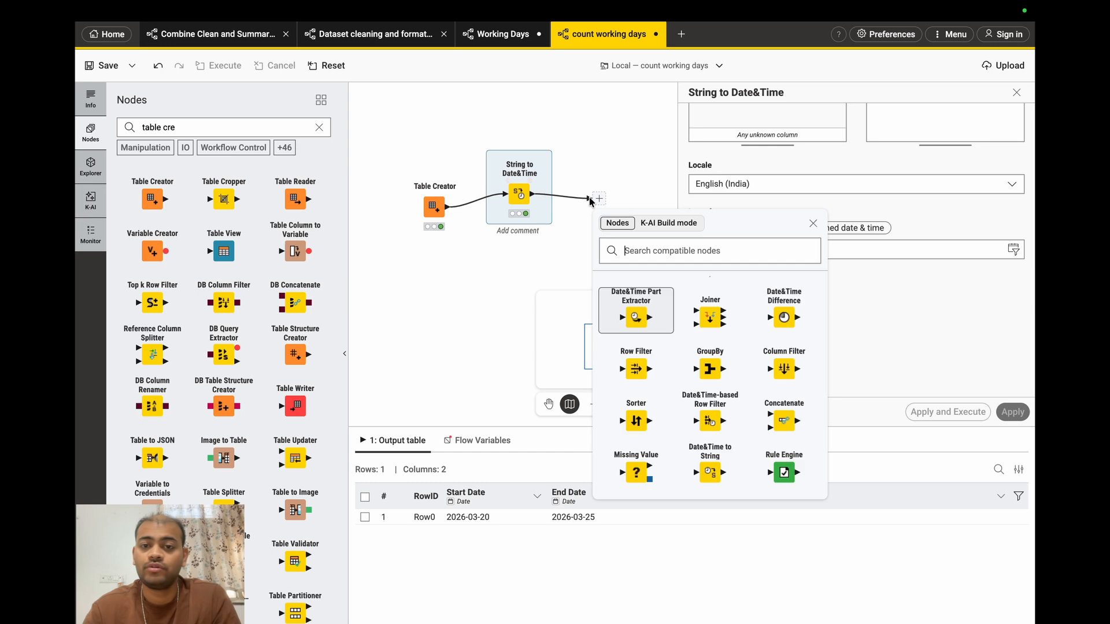
text(python)
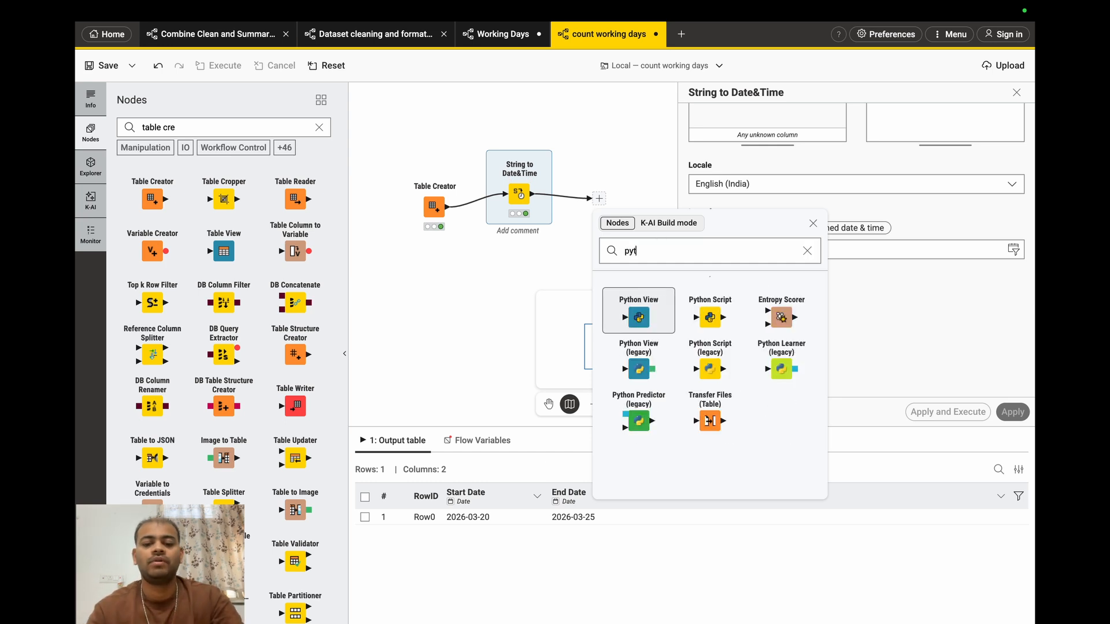
click(711, 326)
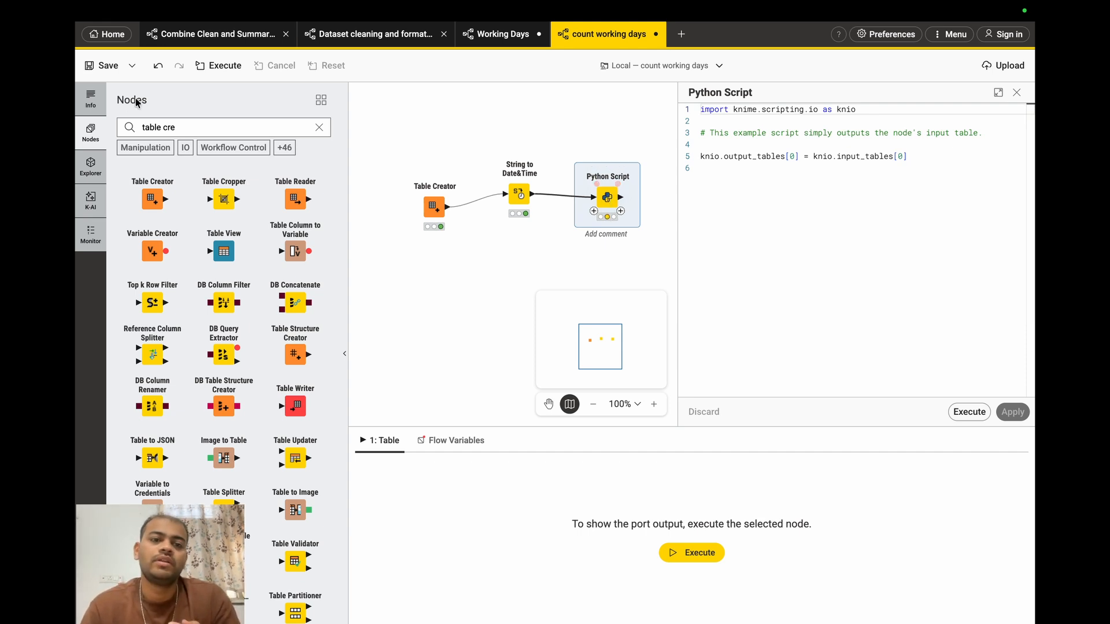
Step: Search the node repository for "python"
triple_click(188, 121)
text(p)
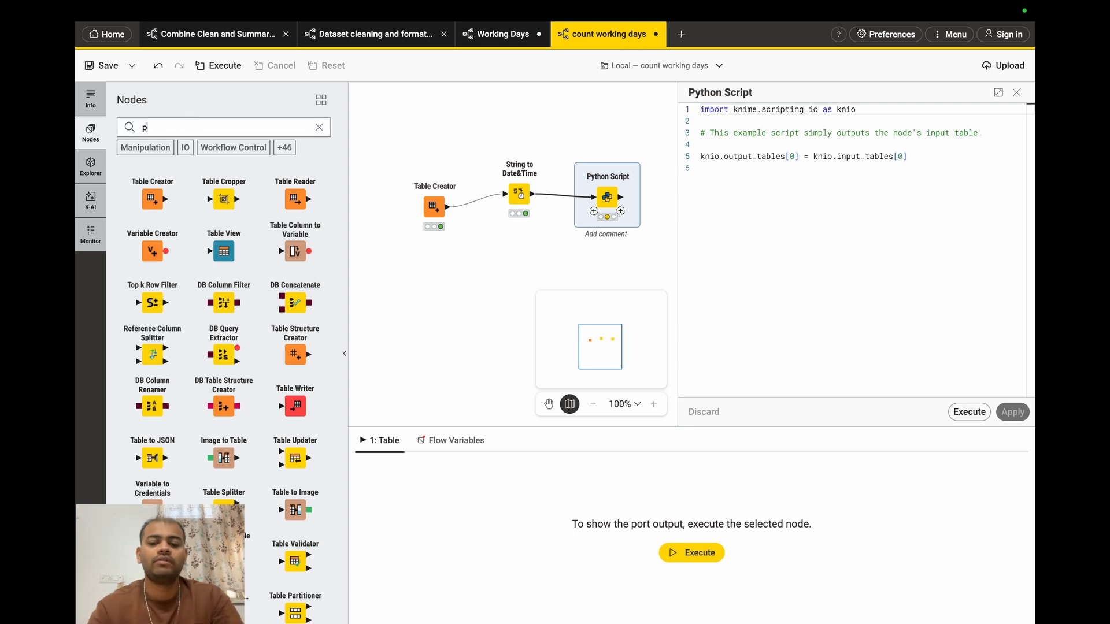
text(ython)
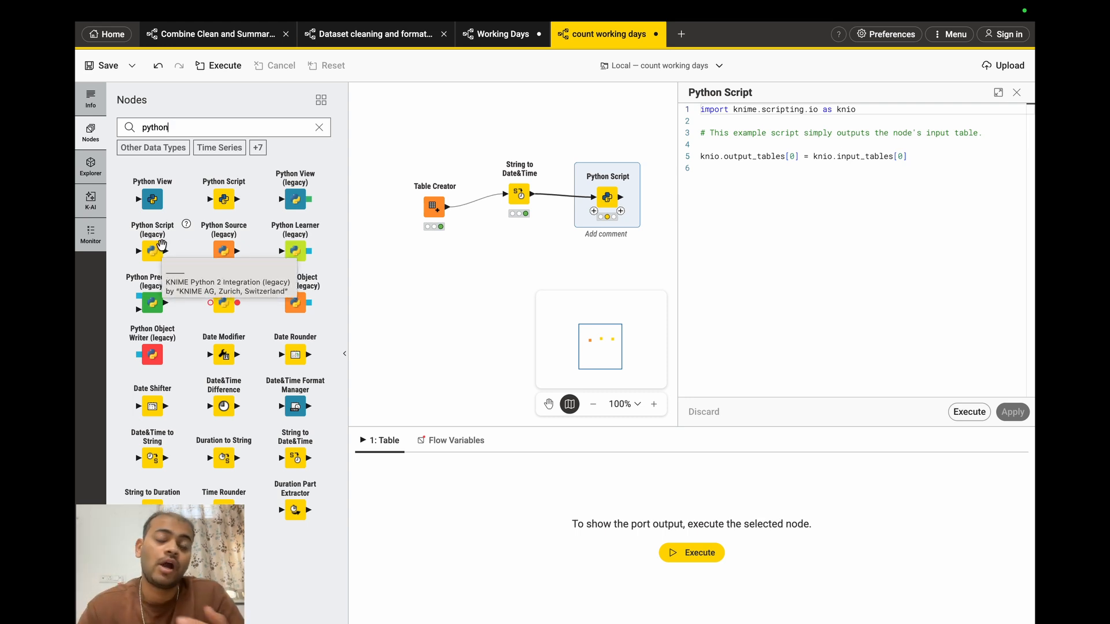
Step: Look up KNIME Python Integration among the installable extensions by filtering for "python script" with installed items shown, and close without installing
click(946, 44)
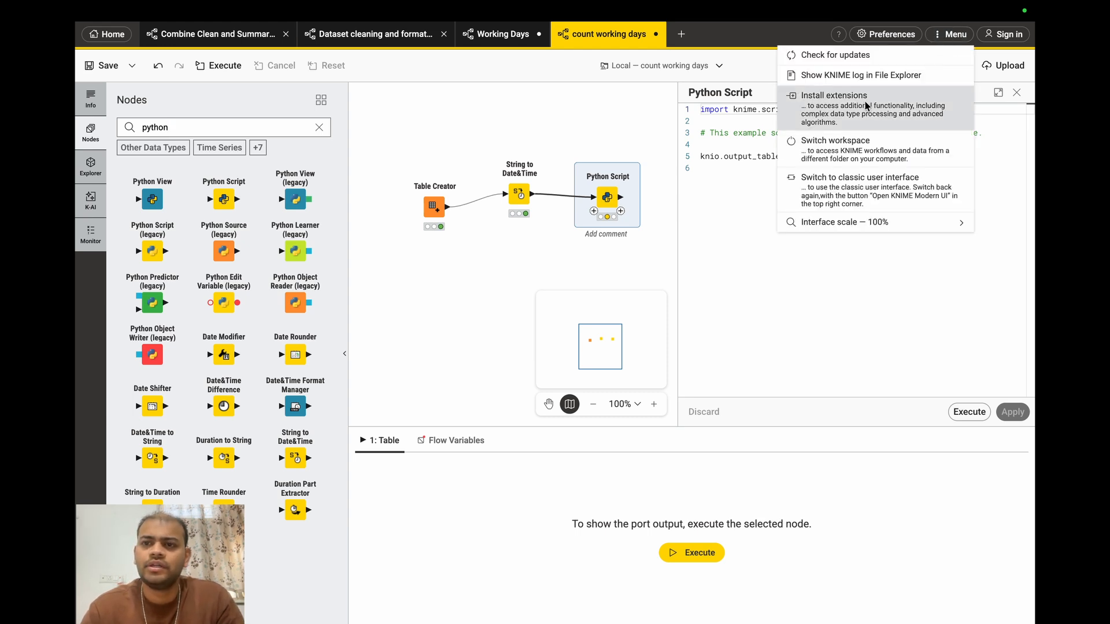
click(858, 116)
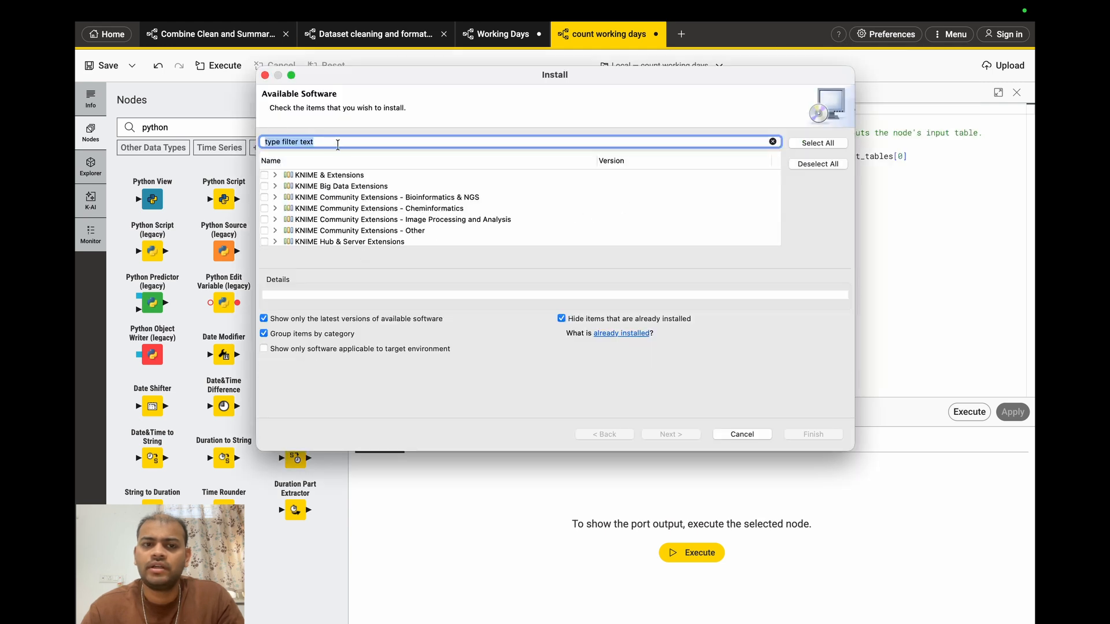
text(python script)
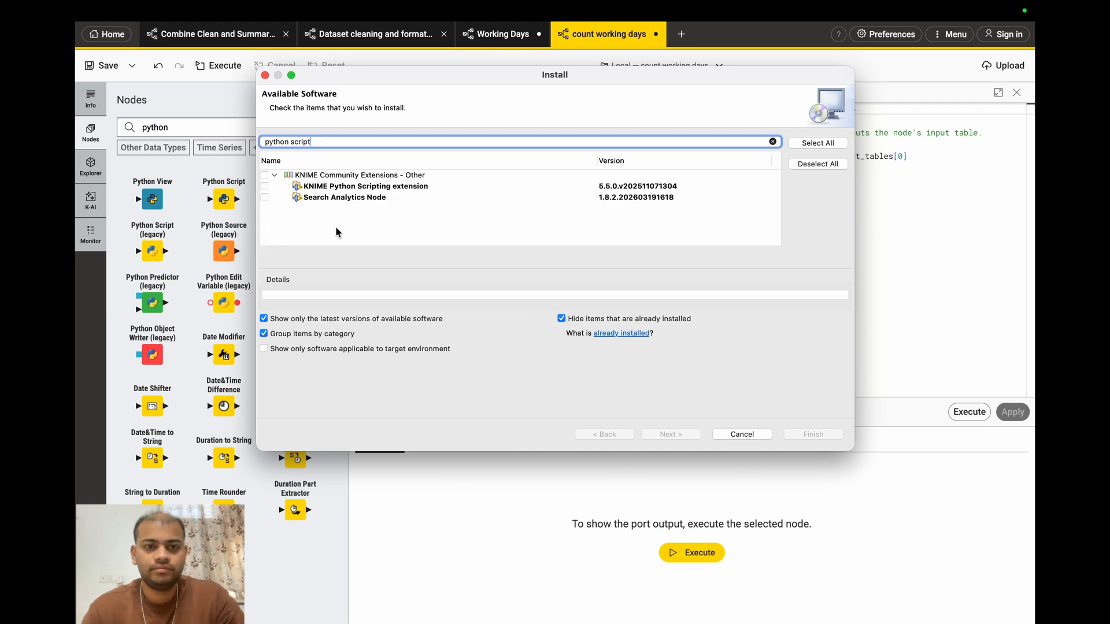
click(561, 318)
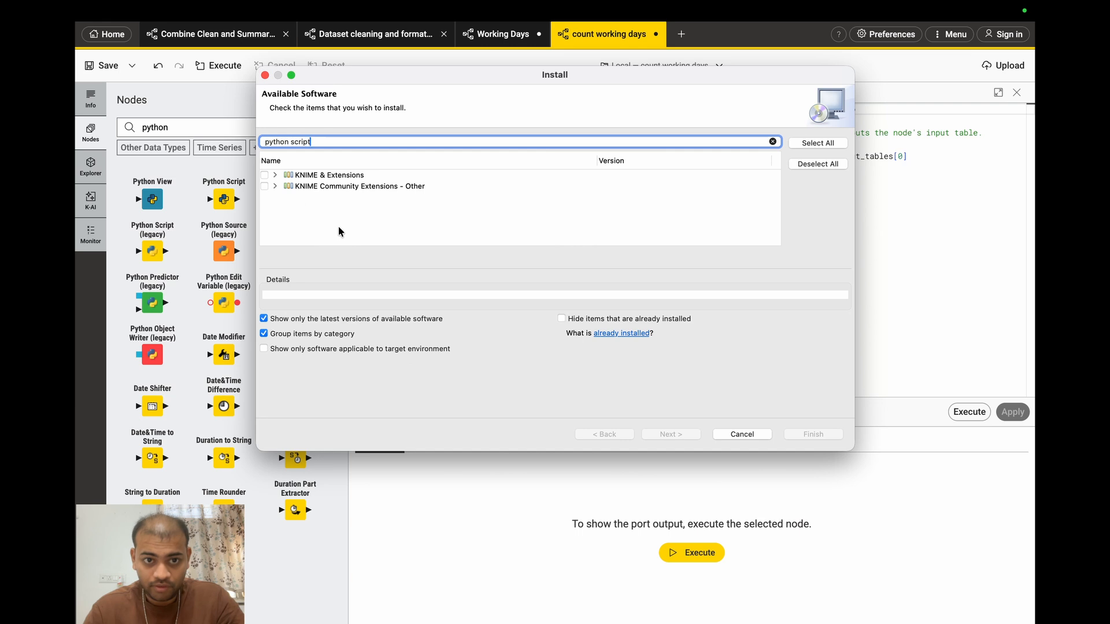
click(273, 176)
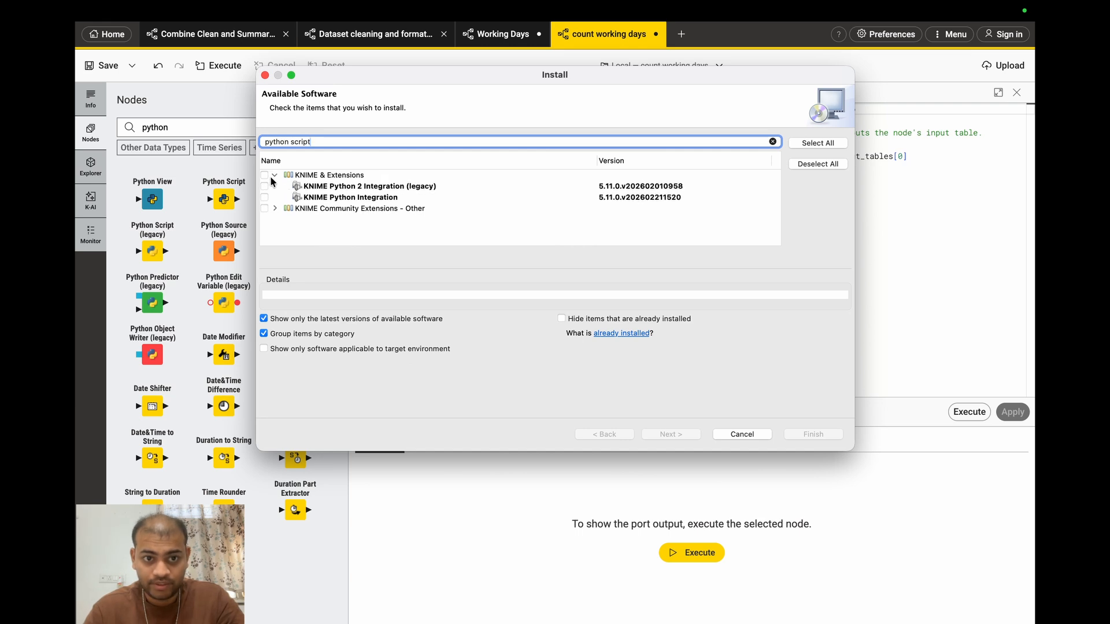
click(265, 198)
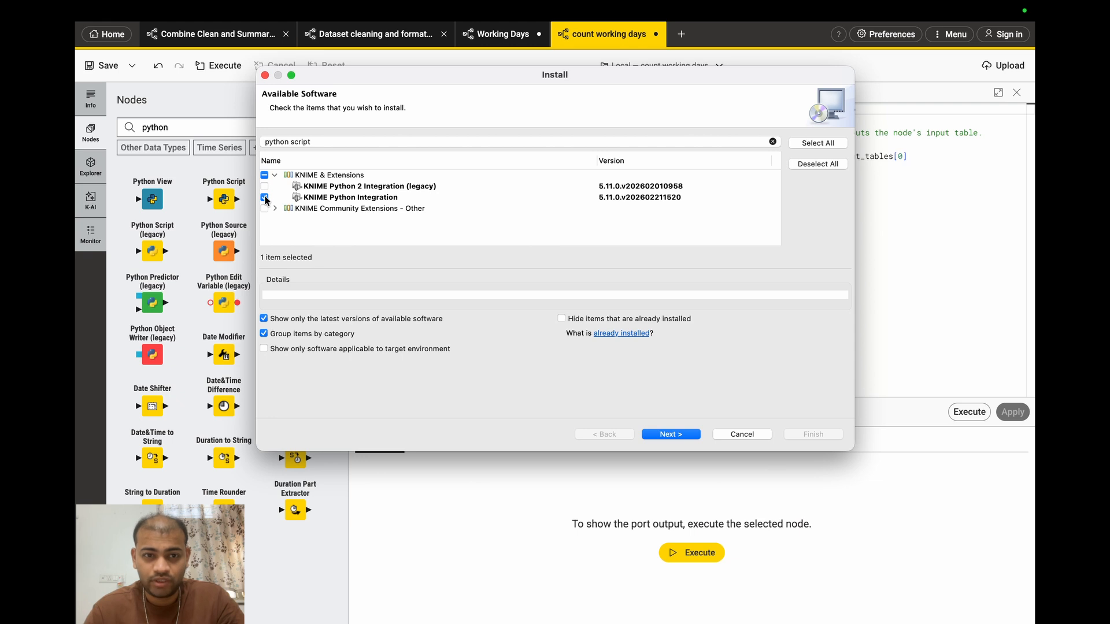
click(562, 319)
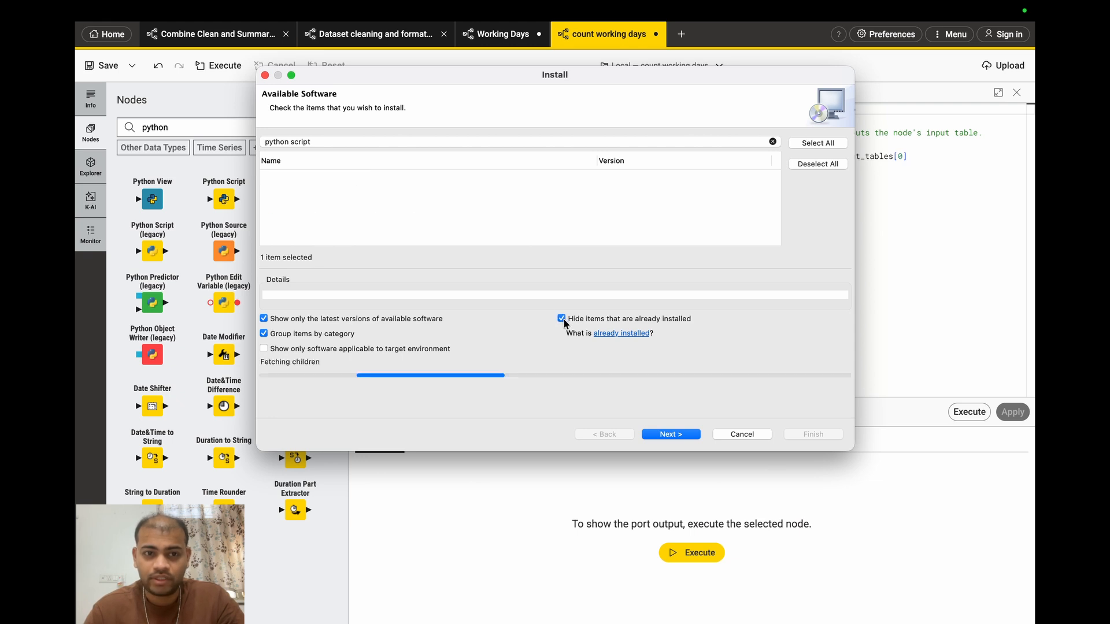
click(562, 319)
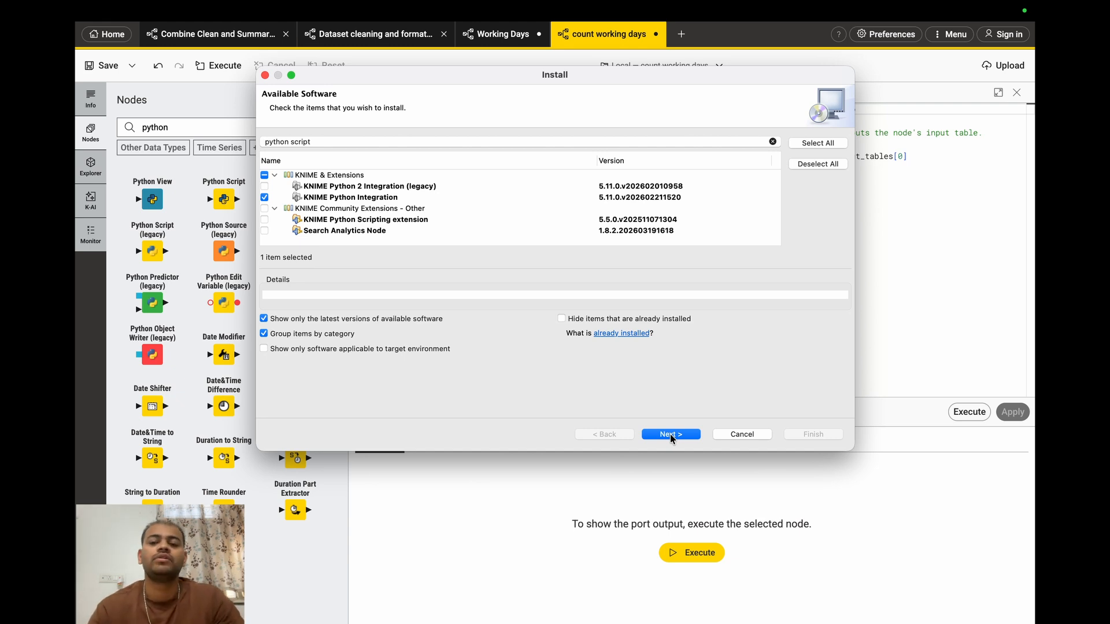
click(265, 75)
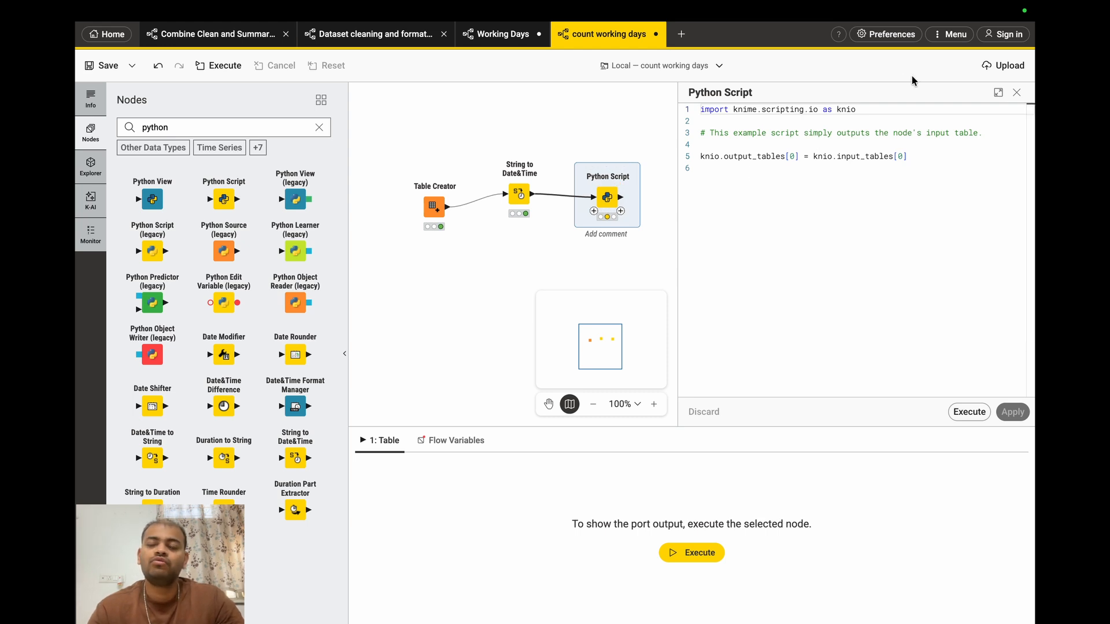
Step: Check the Python environment configuration in the KNIME preferences and close them without changes
click(890, 36)
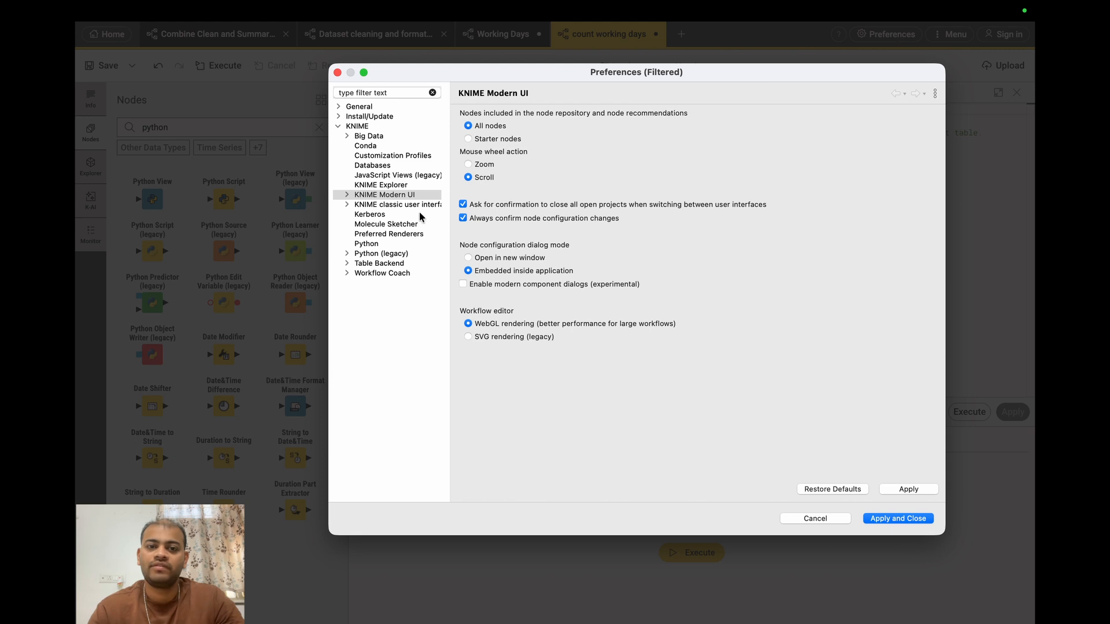
click(373, 247)
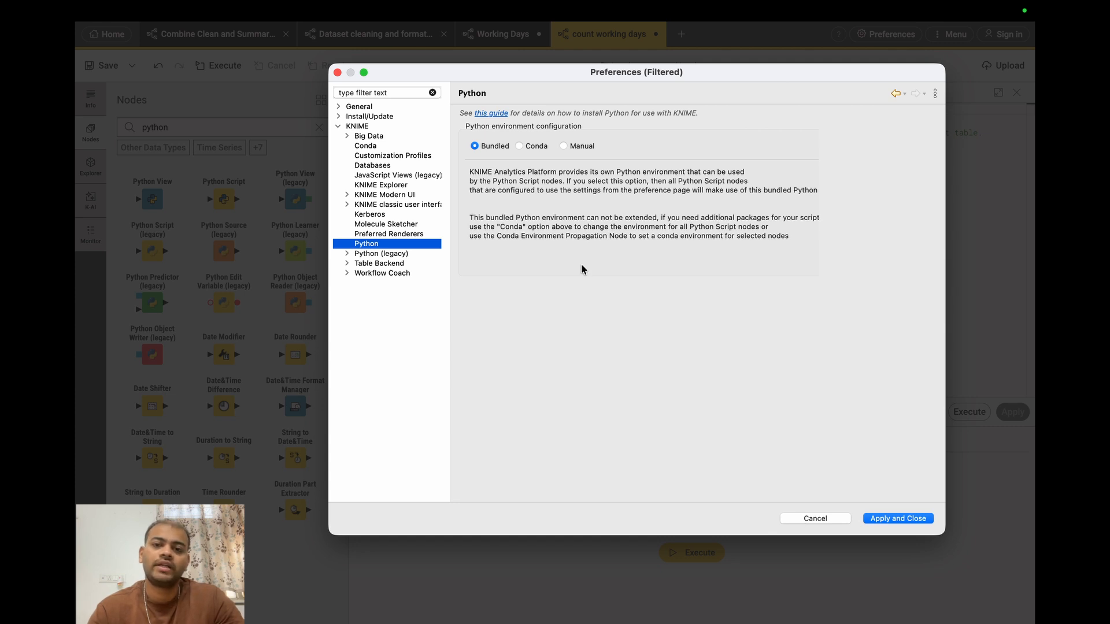
click(816, 518)
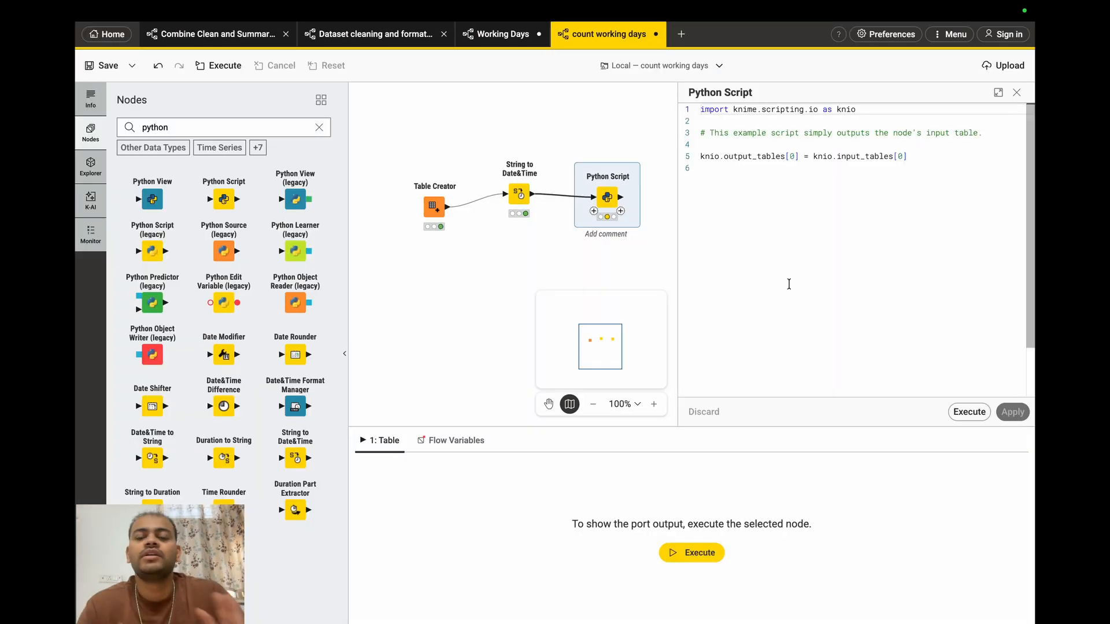
Step: Select the entire code of the Python Script node in the Working Days workflow for copying
mouse_move(600, 172)
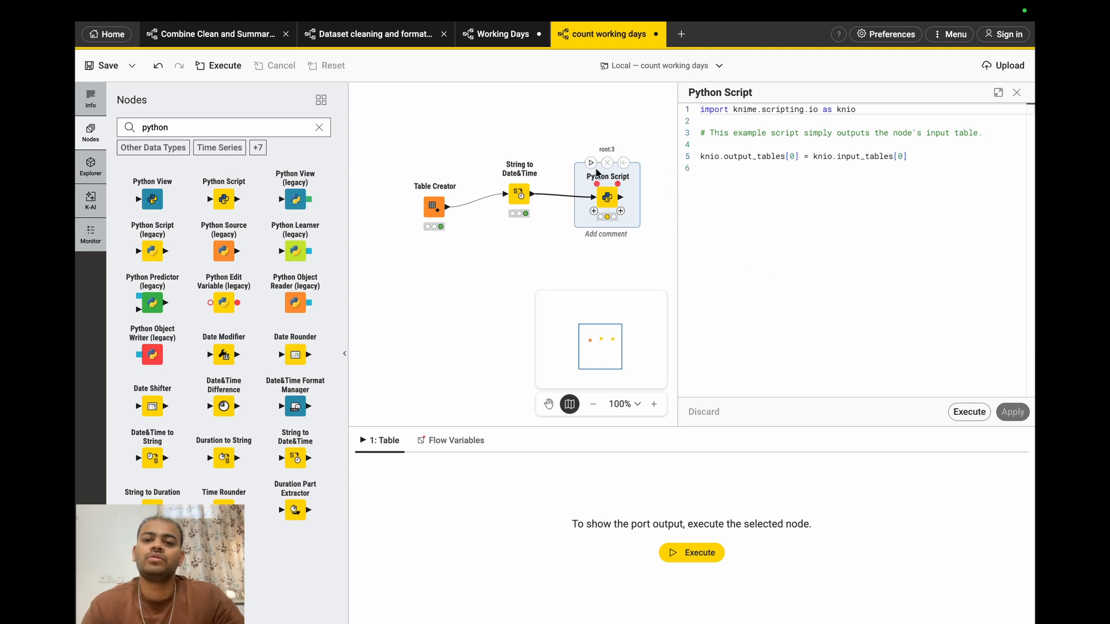
click(493, 40)
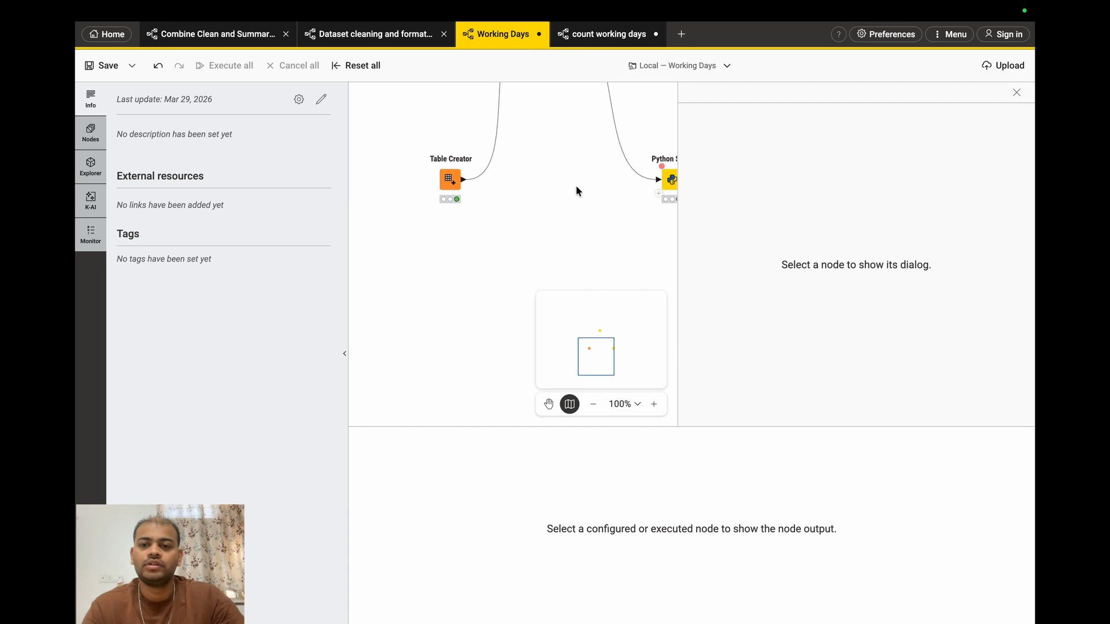
click(670, 184)
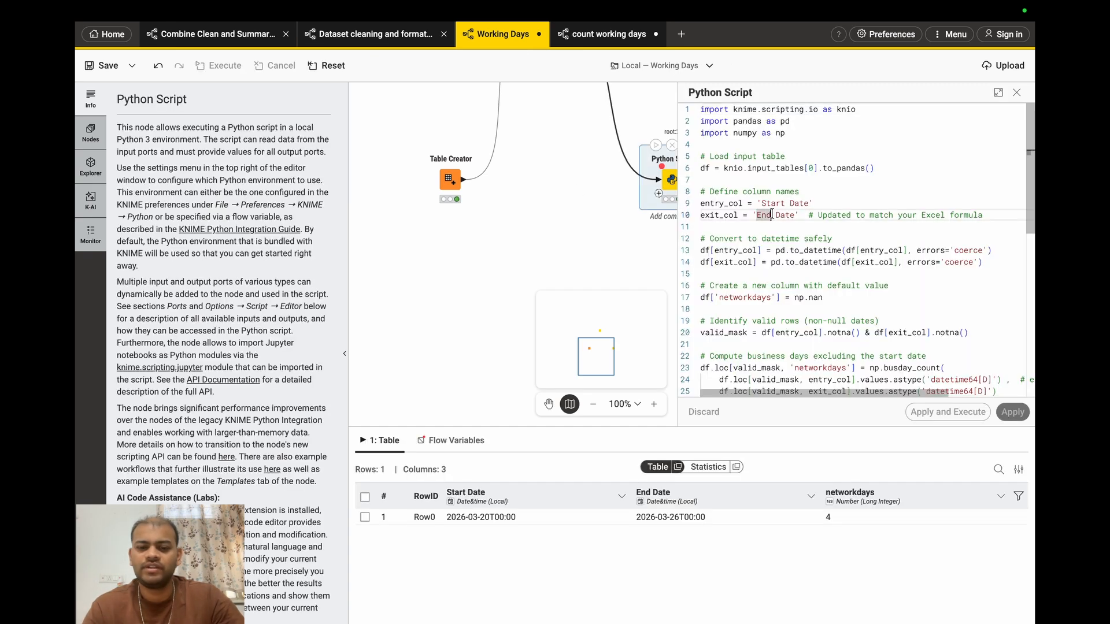
key(ctrl+a)
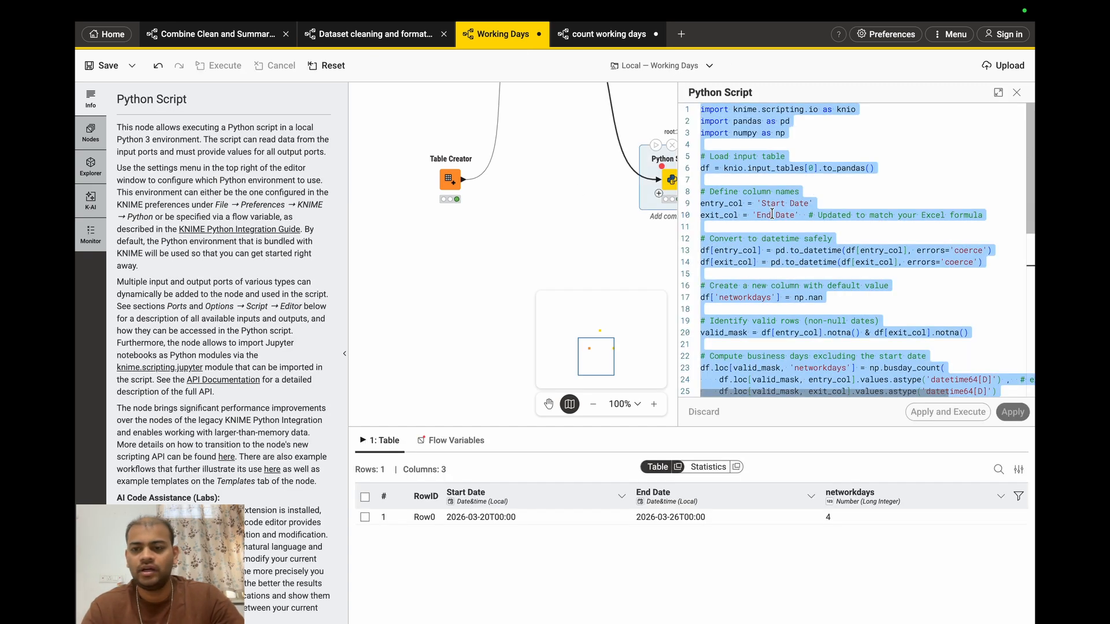
Step: Replace the default code of the Python Script node in the count working days workflow with the script copied from Working Days
click(606, 35)
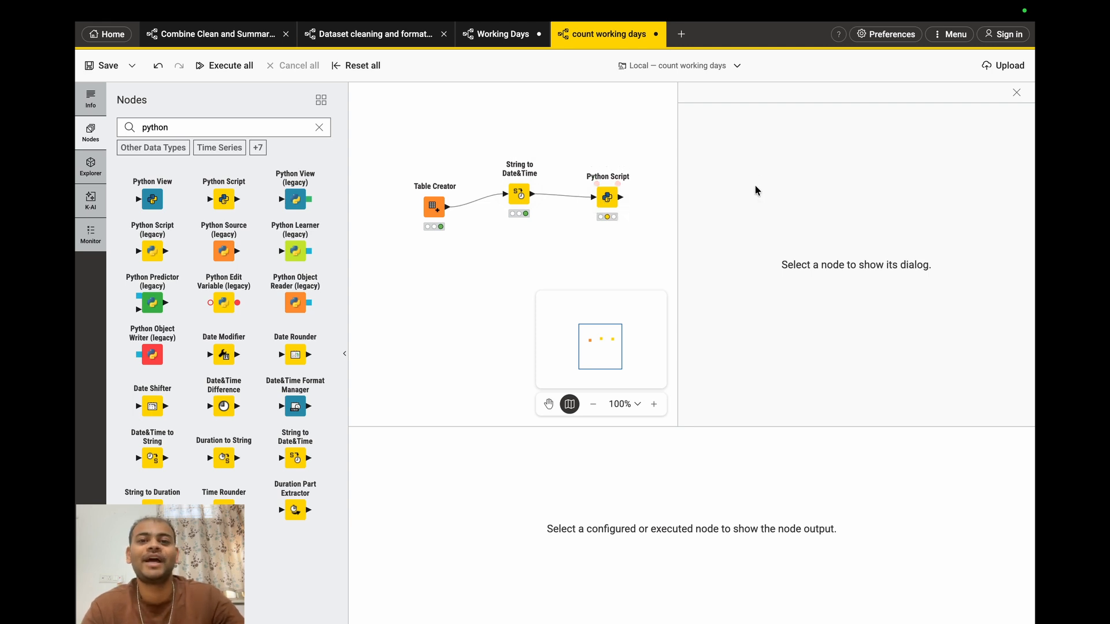
click(607, 197)
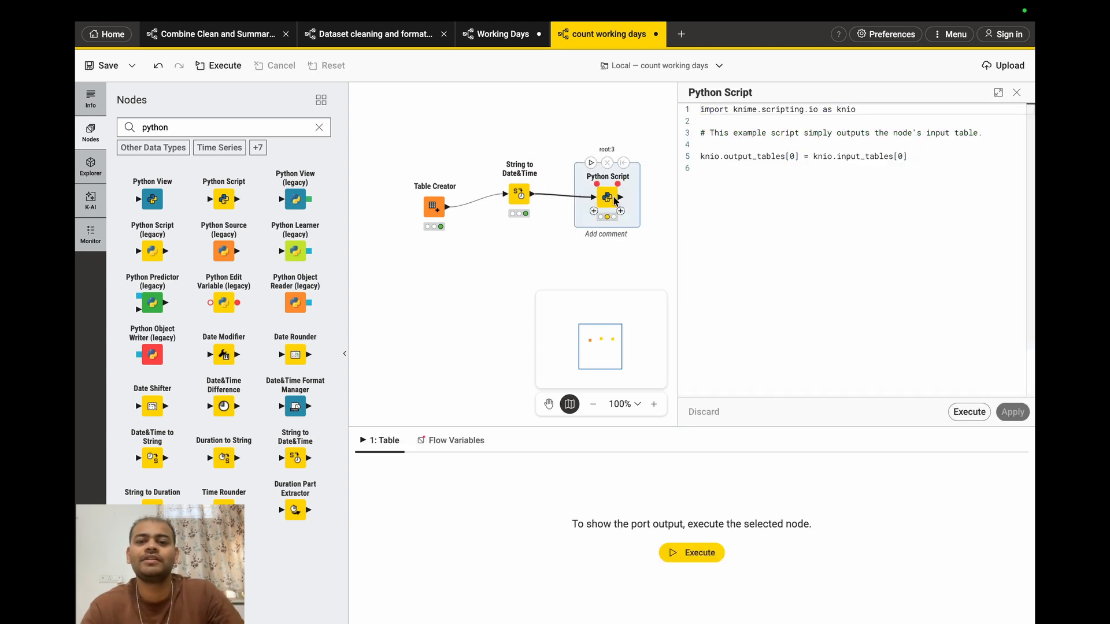
click(780, 198)
key(ctrl+a)
key(ctrl+v)
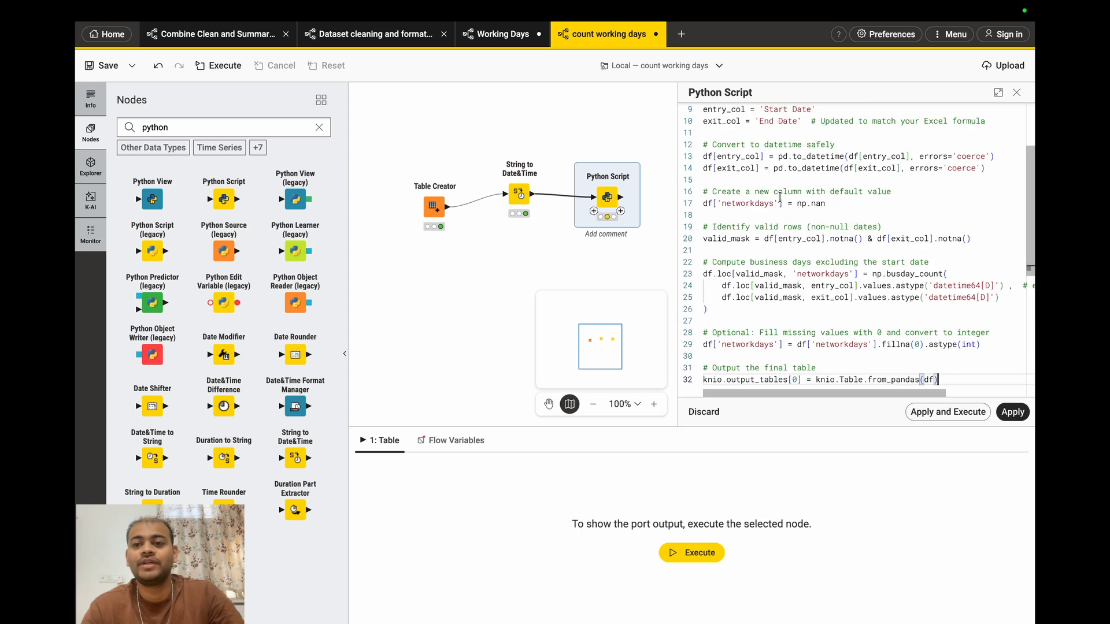
Step: Widen the script editor and review the code, from the Start Date and End Date column names to the networkdays calculation and table output
scroll(752, 184, up, 3)
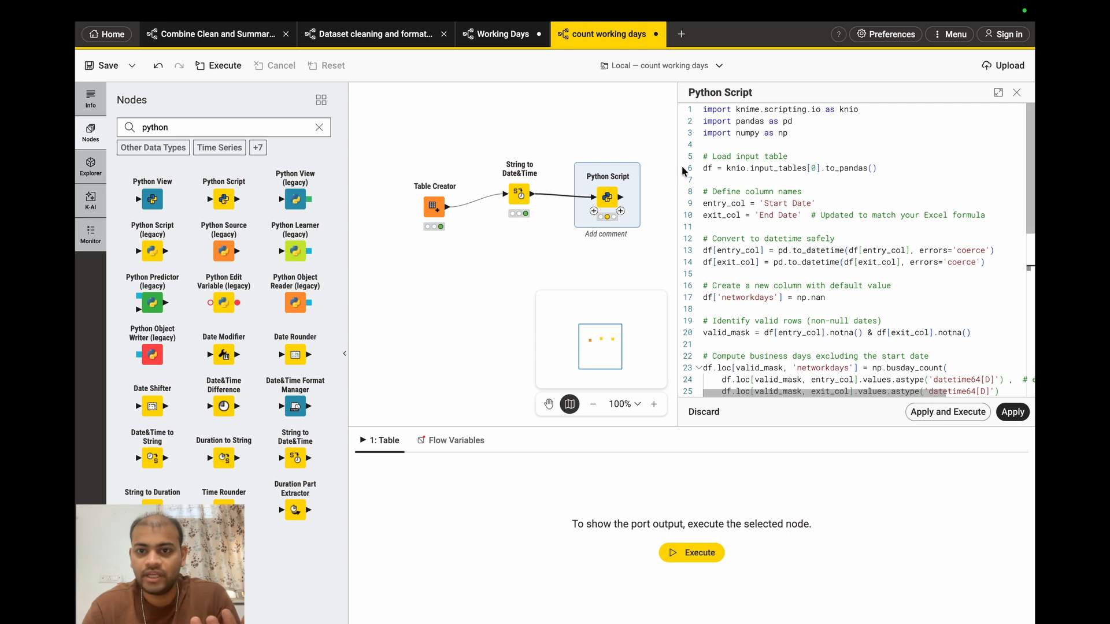
drag(677, 163, 514, 163)
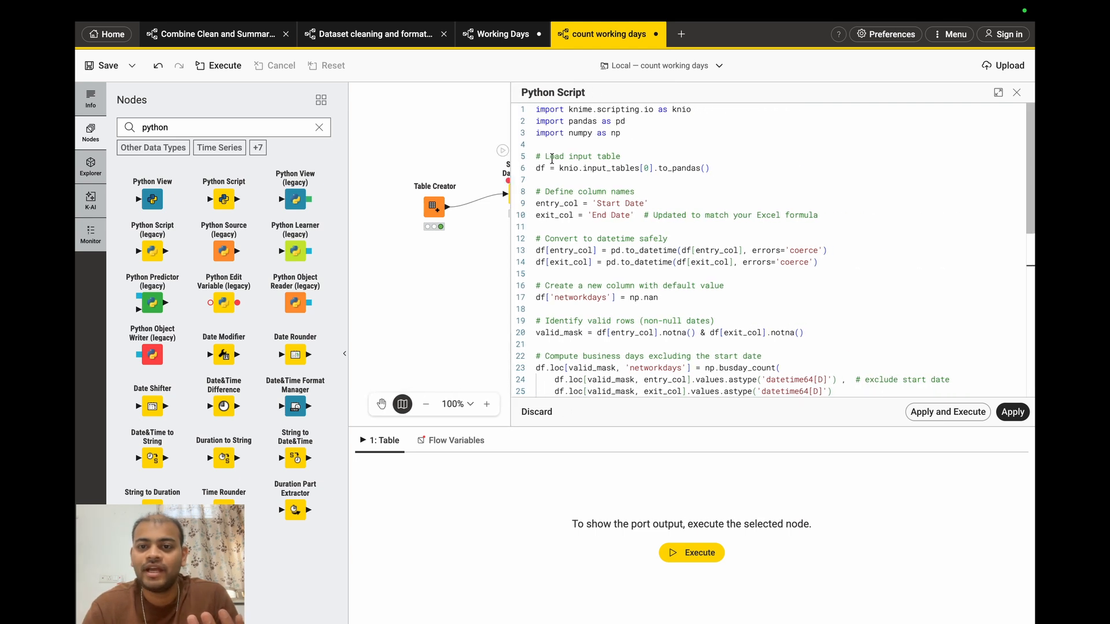
scroll(610, 215, down, 2)
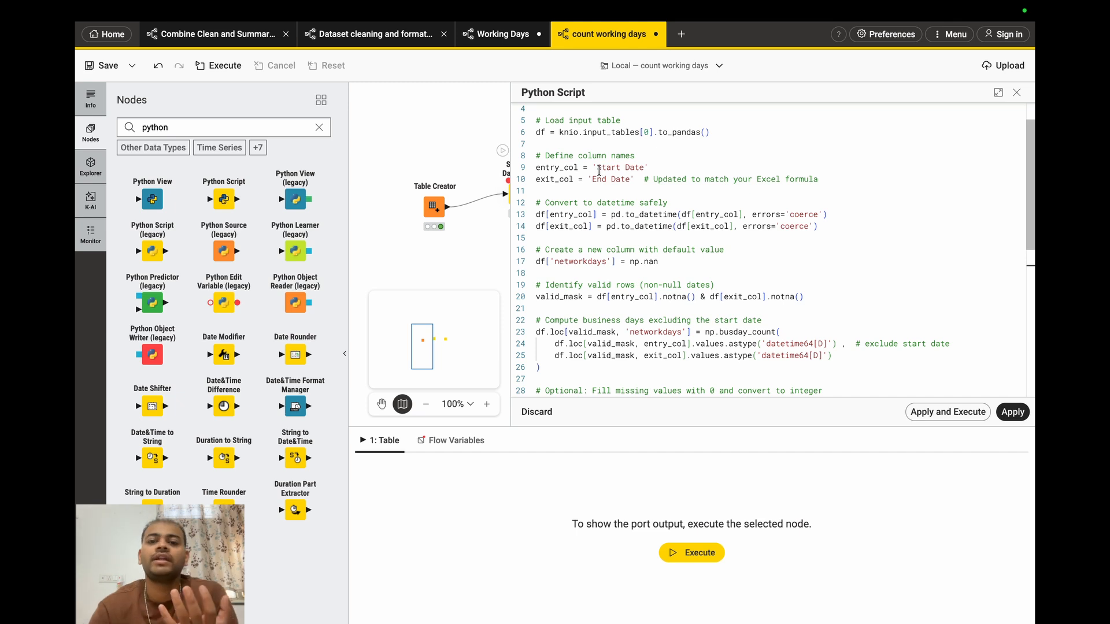
drag(598, 168, 629, 182)
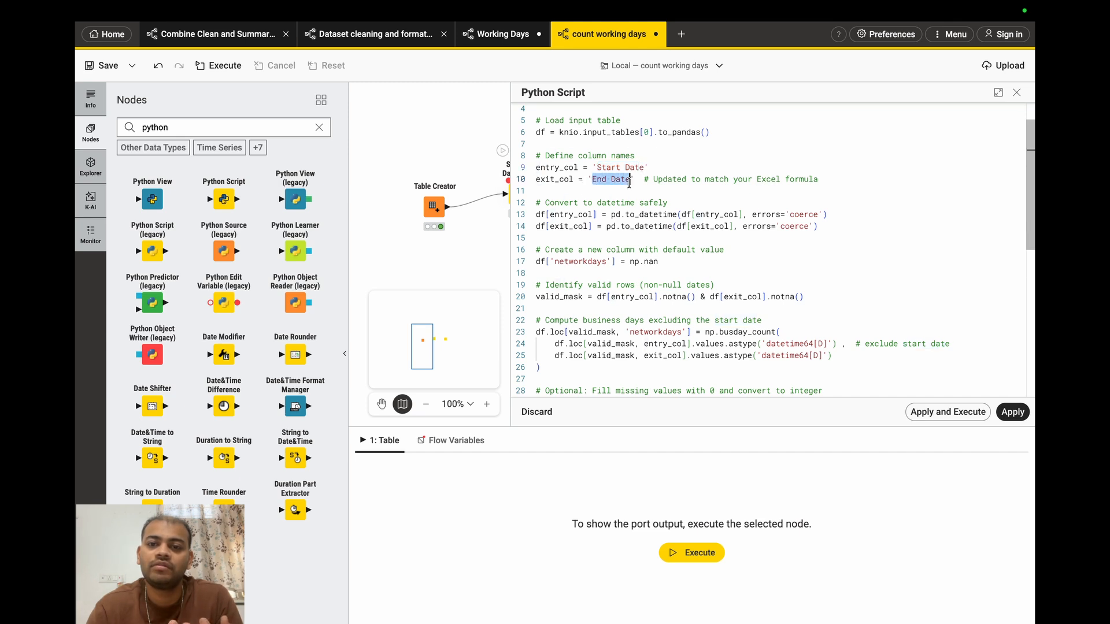
scroll(640, 227, down, 2)
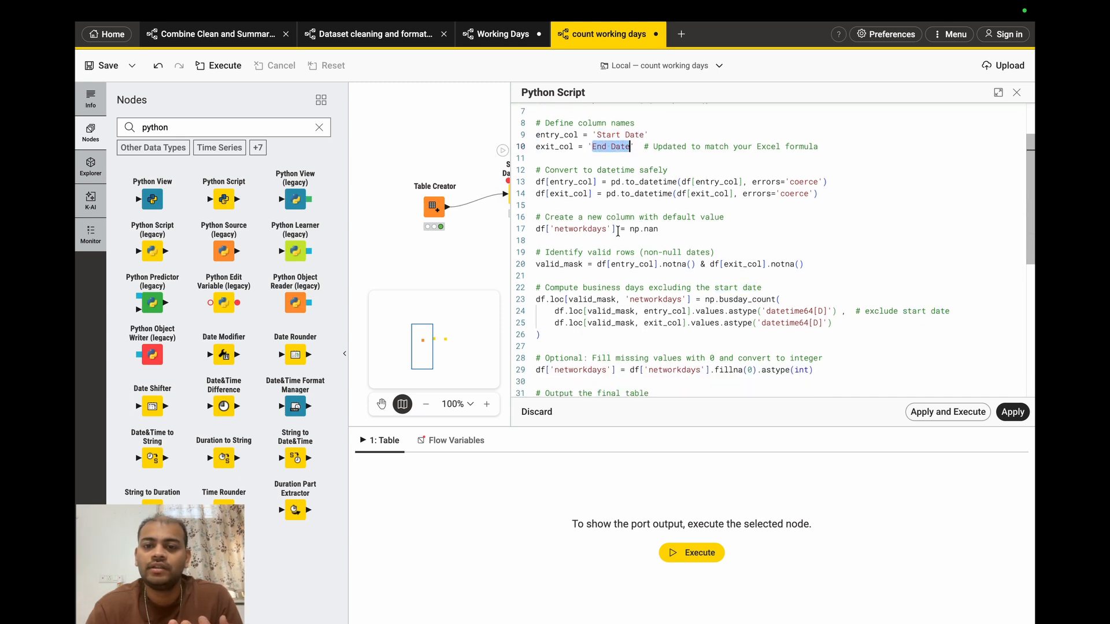
drag(607, 229, 556, 229)
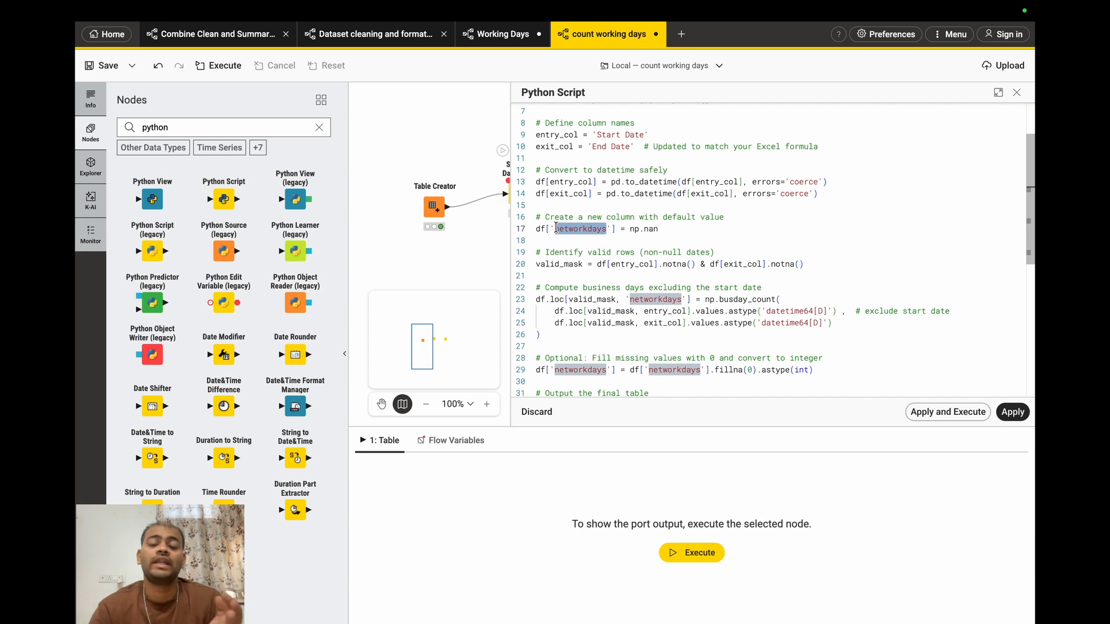
click(553, 229)
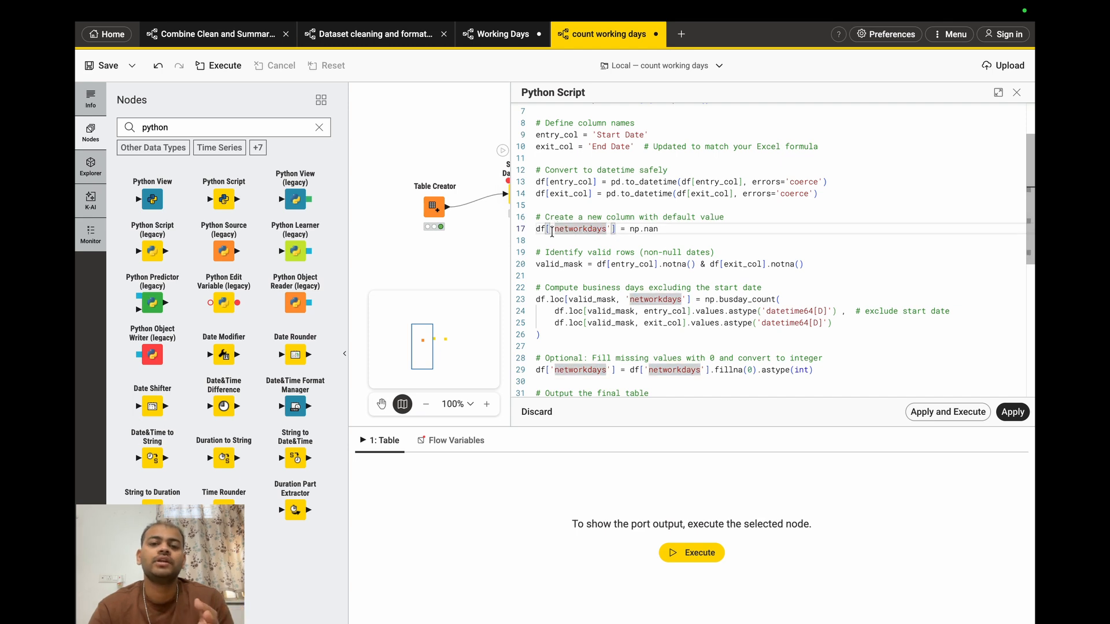
drag(558, 230, 605, 229)
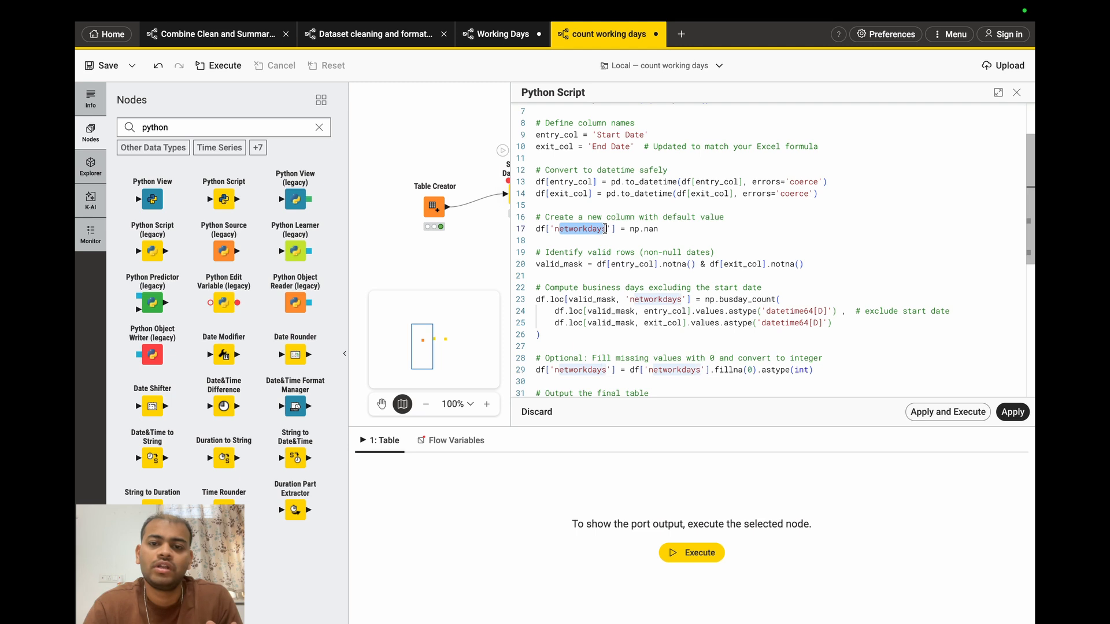
double_click(605, 229)
click(605, 229)
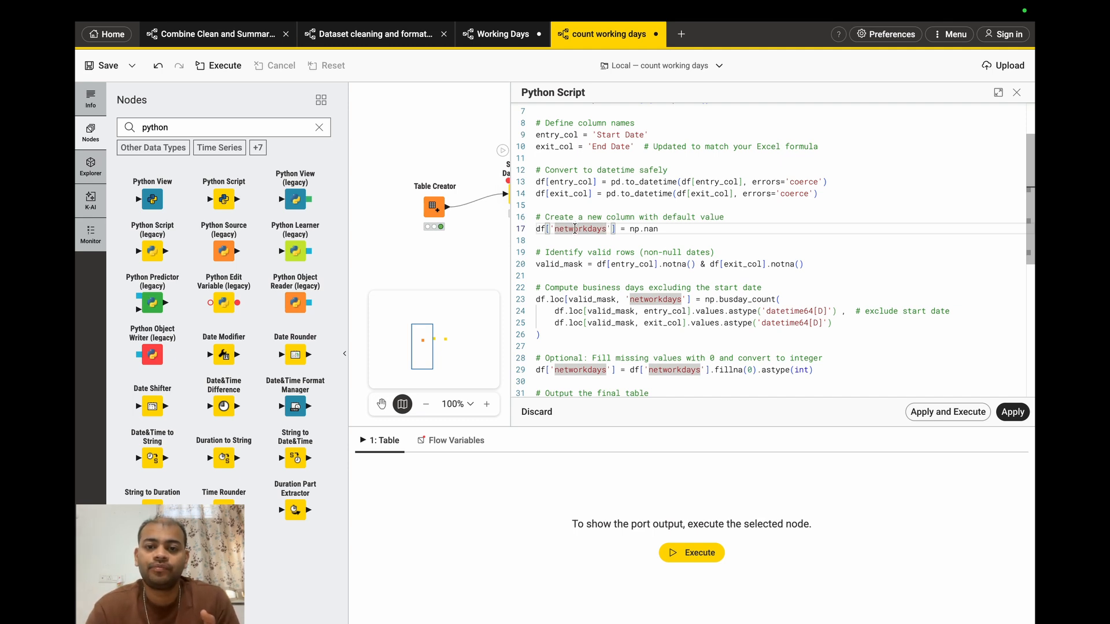
scroll(581, 229, down, 2)
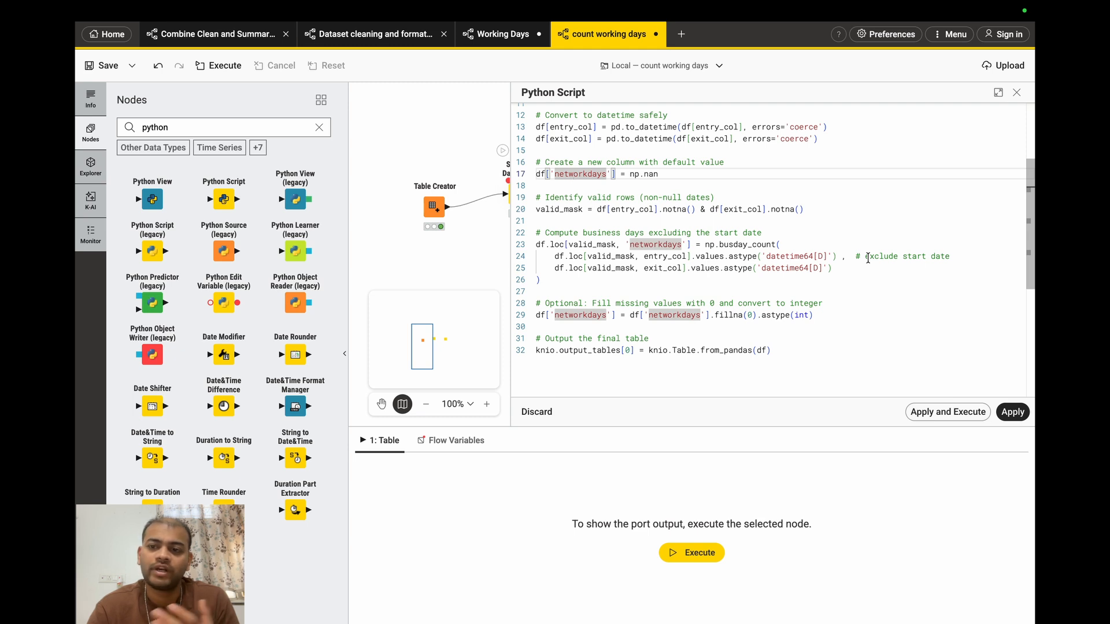
scroll(781, 297, down, 2)
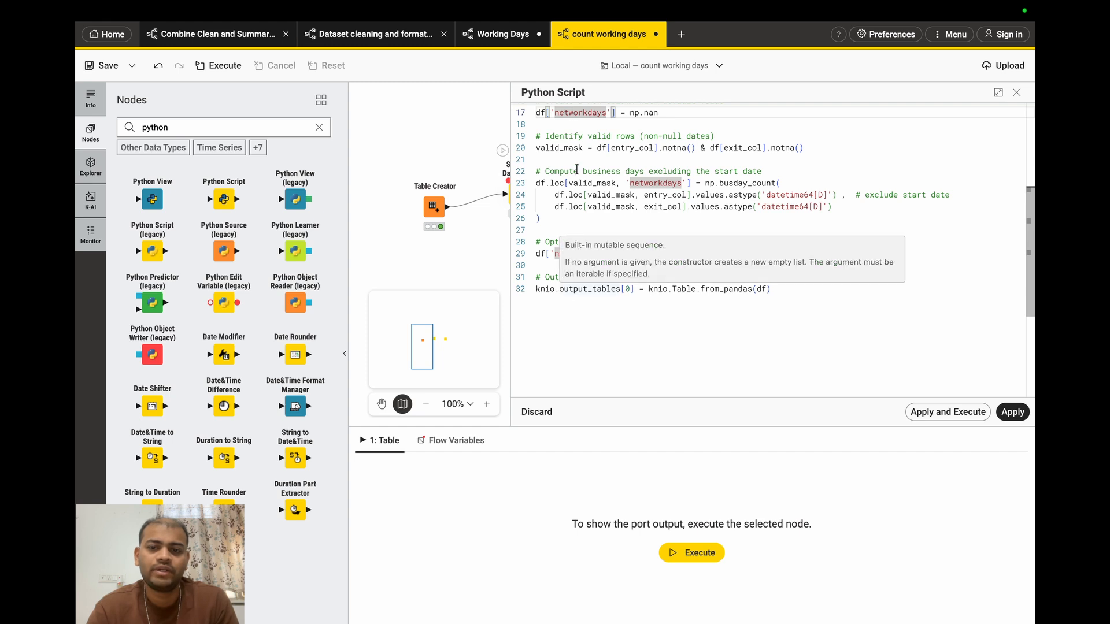
scroll(651, 215, up, 5)
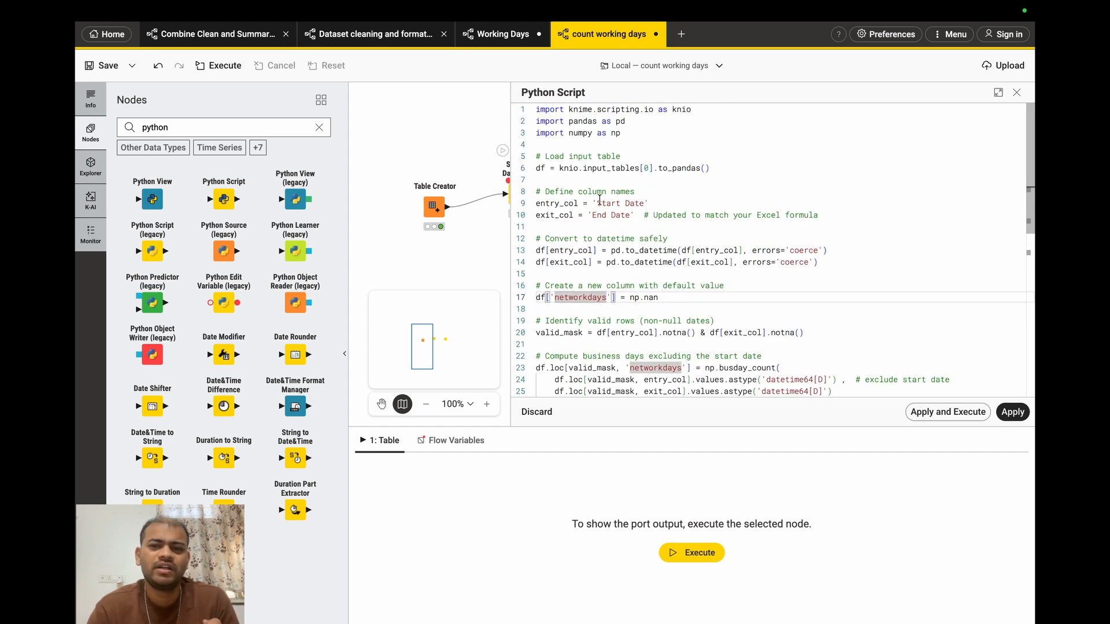
drag(597, 205, 619, 214)
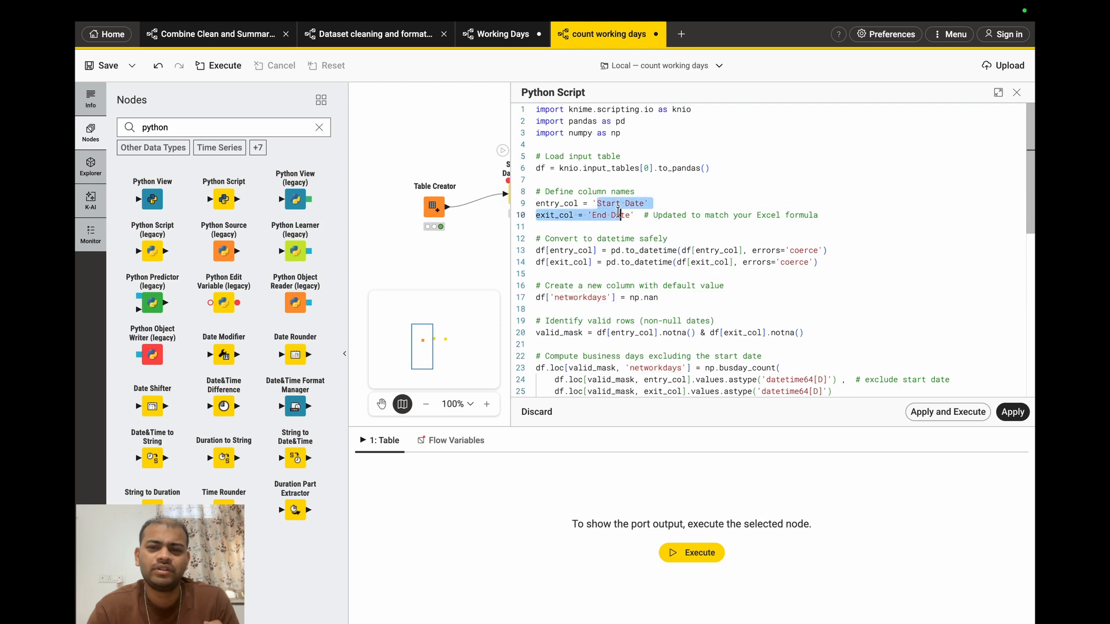
scroll(617, 214, down, 2)
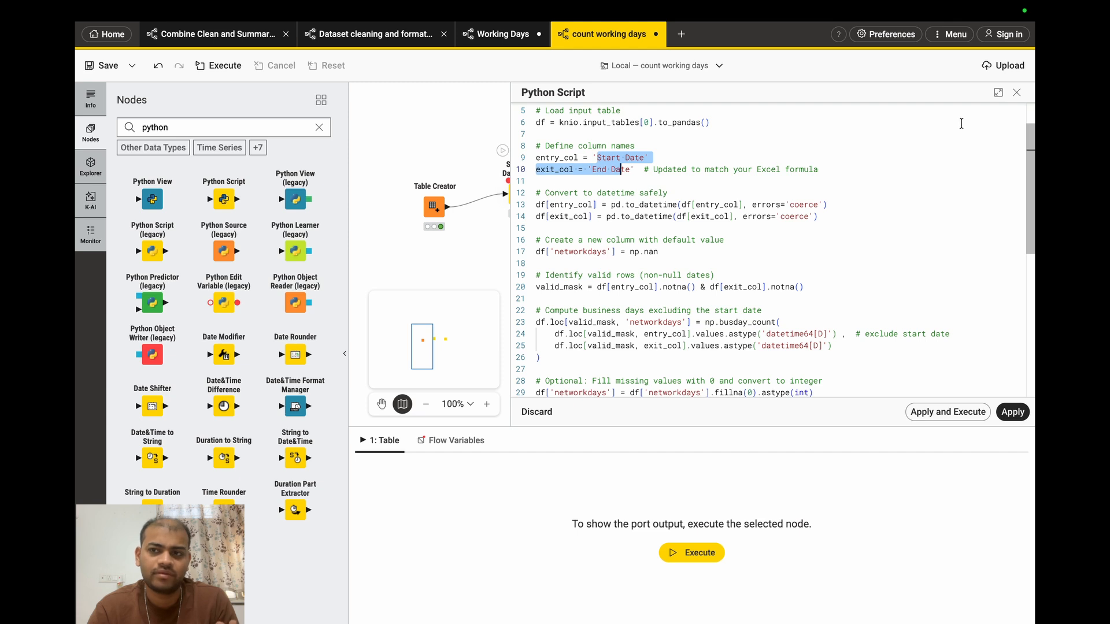
Step: Close the configuration of the Python Script node and execute the node, saving its changed script
click(1017, 92)
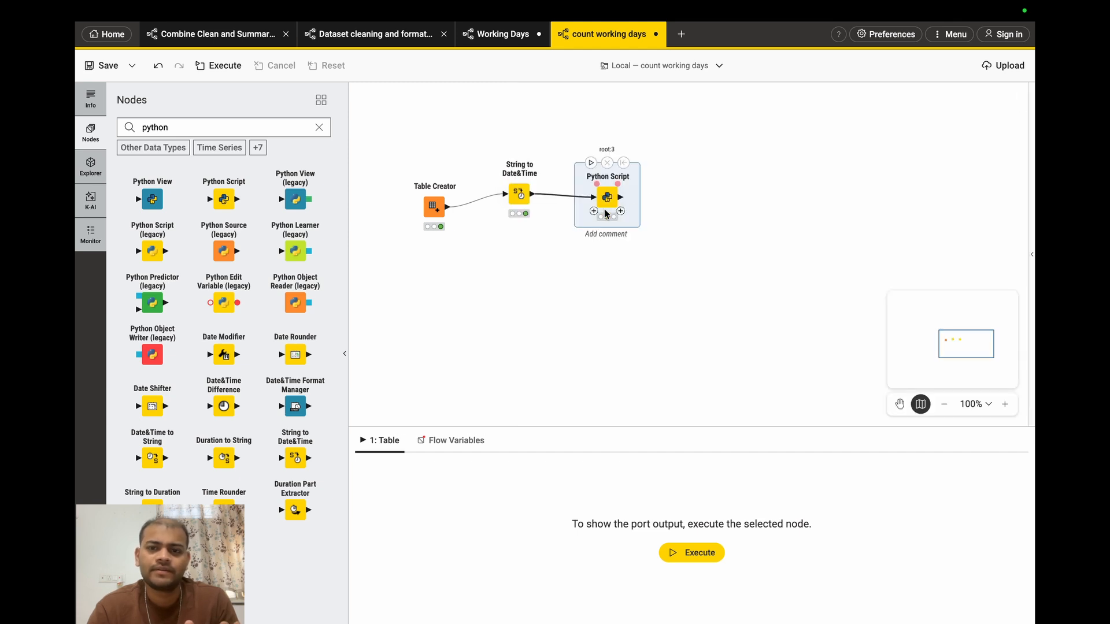
click(518, 200)
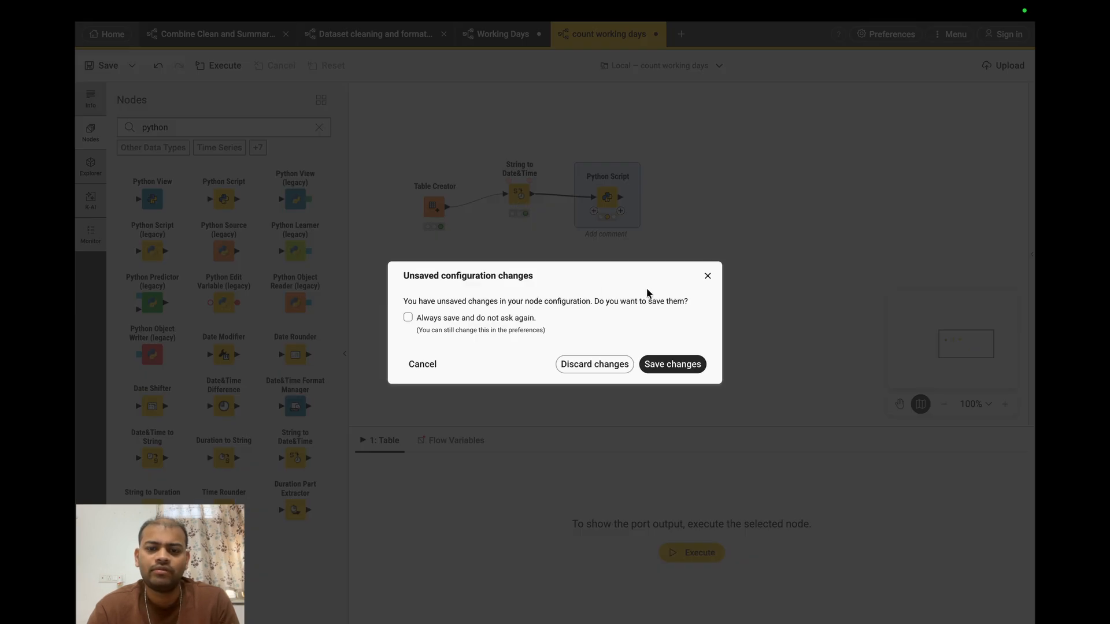
click(707, 275)
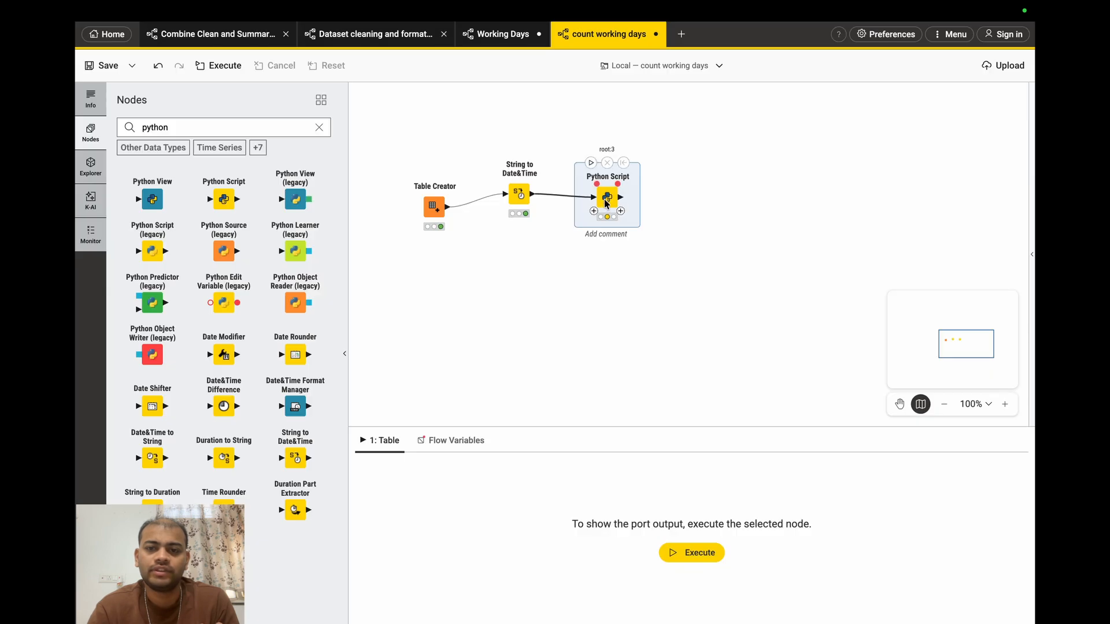
click(591, 162)
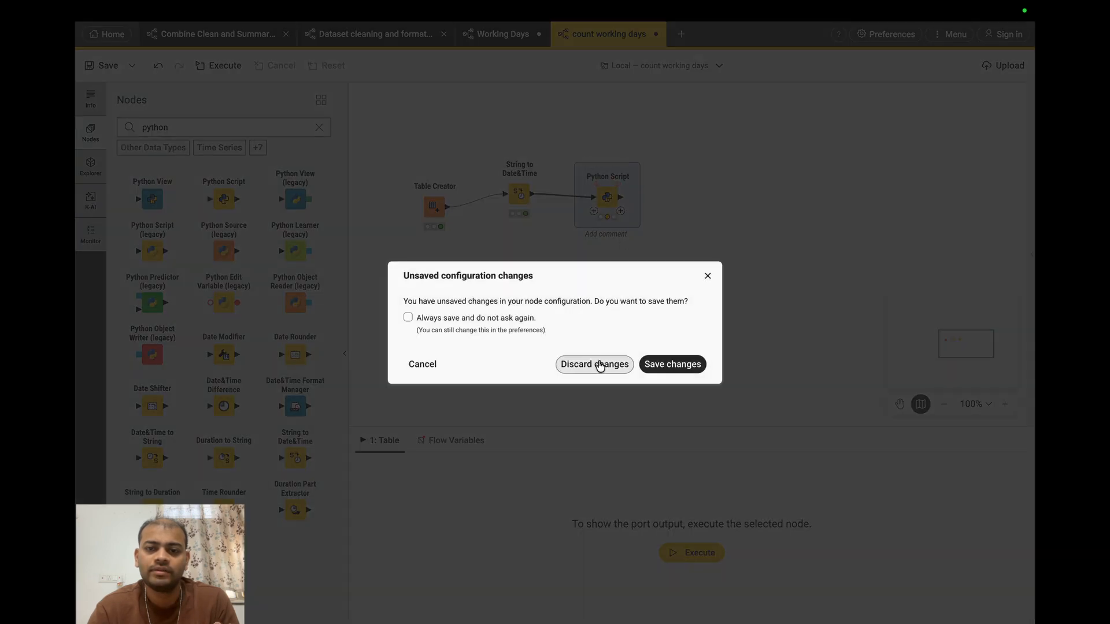
click(671, 364)
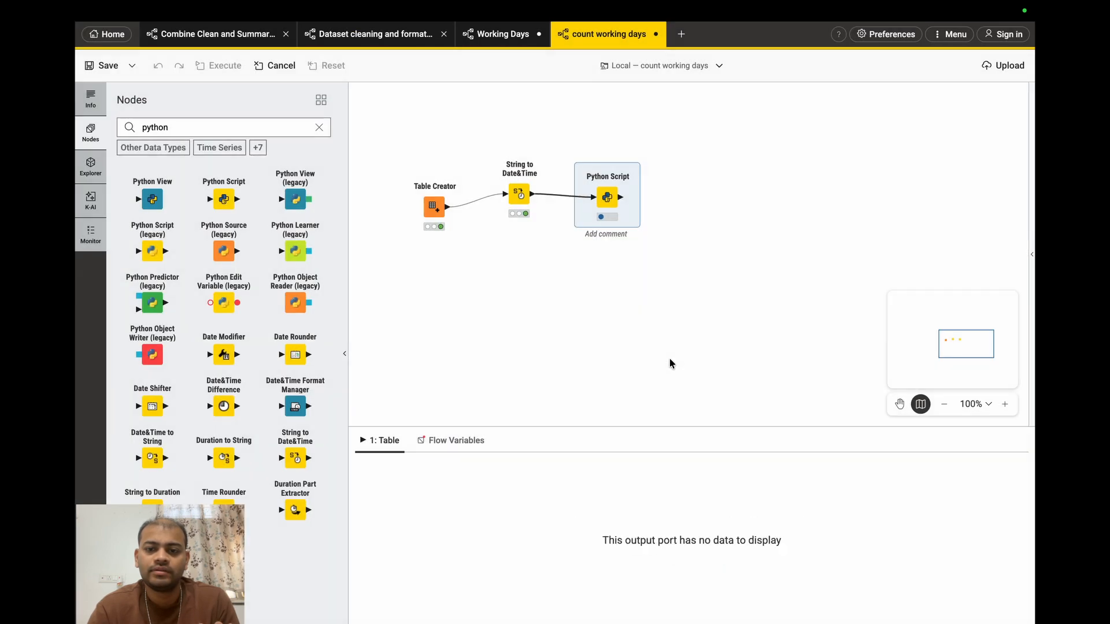
double_click(607, 198)
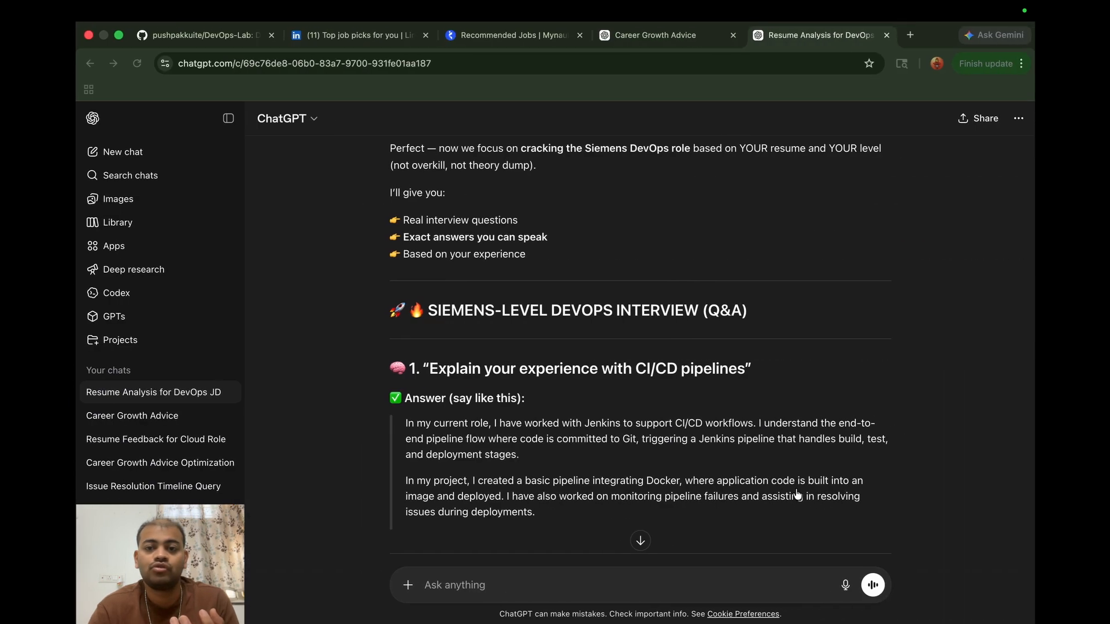
Step: Switch to the calendar app to check the working days in March 2026, and return to the KNIME workflow
key(ctrl+Right)
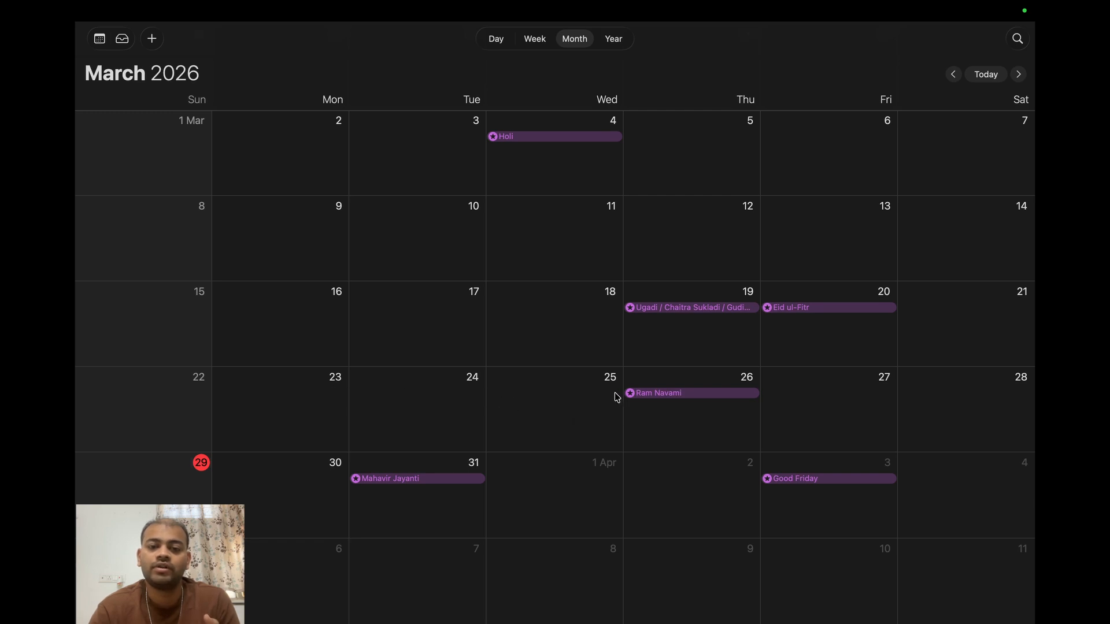
key(ctrl+Left)
key(ctrl+Left)
key(ctrl+Left)
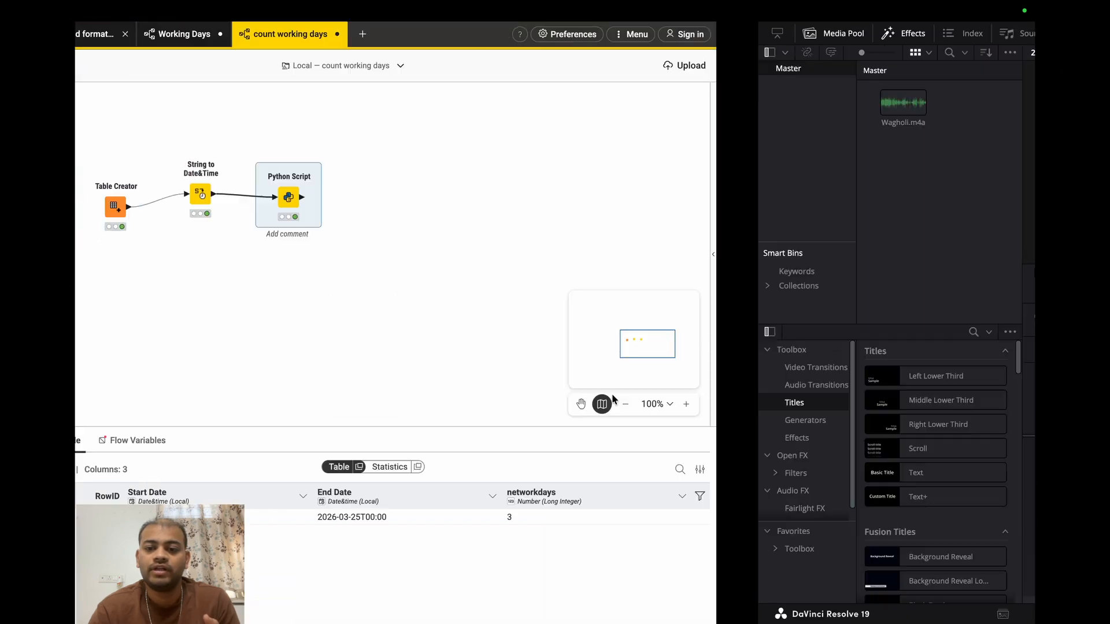